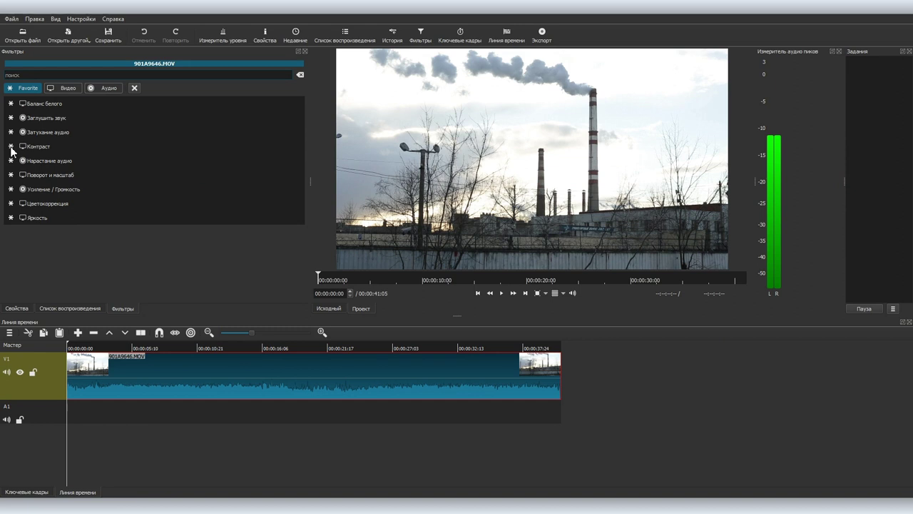
Mark the video filter "Размер и позиция" as a favourite and show the list of favourite filters
click(68, 88)
scroll(83, 191, down, 3)
scroll(82, 191, down, 3)
scroll(83, 191, up, 2)
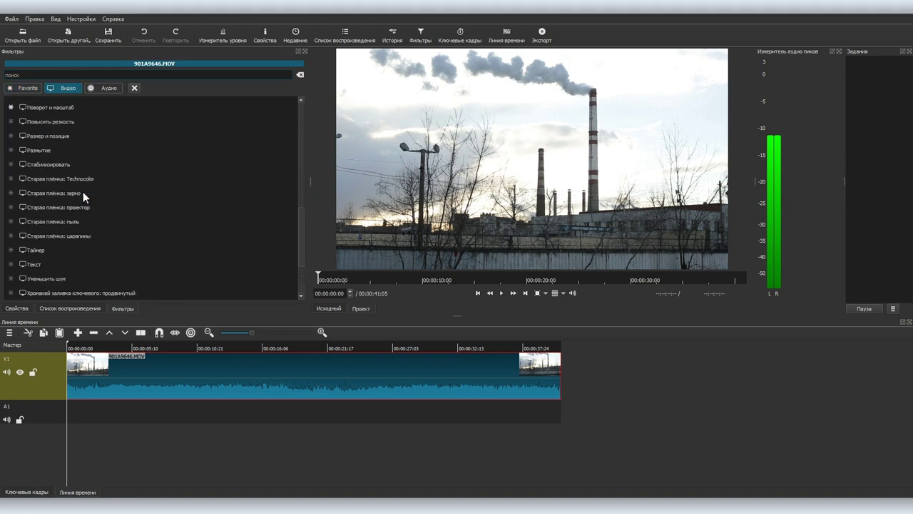
click(11, 137)
click(24, 88)
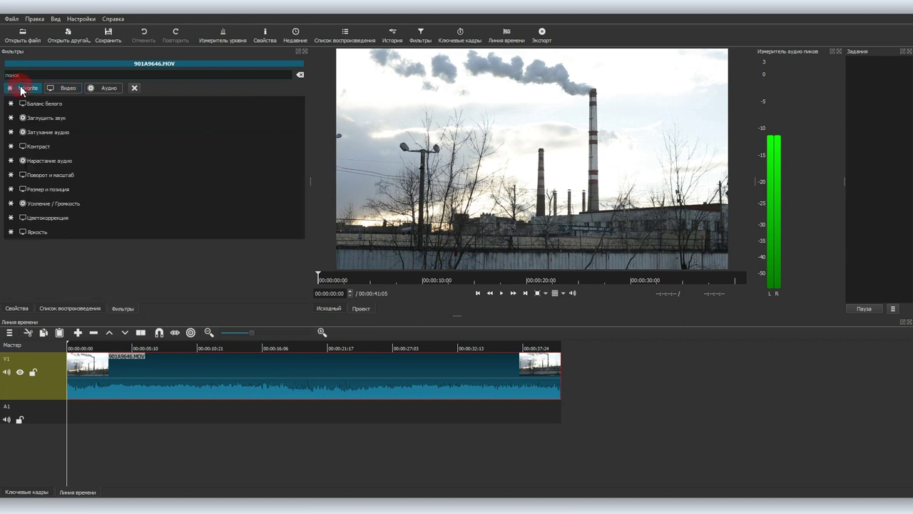
Search the filter library for "по", and clear the search text
click(32, 74)
text(по)
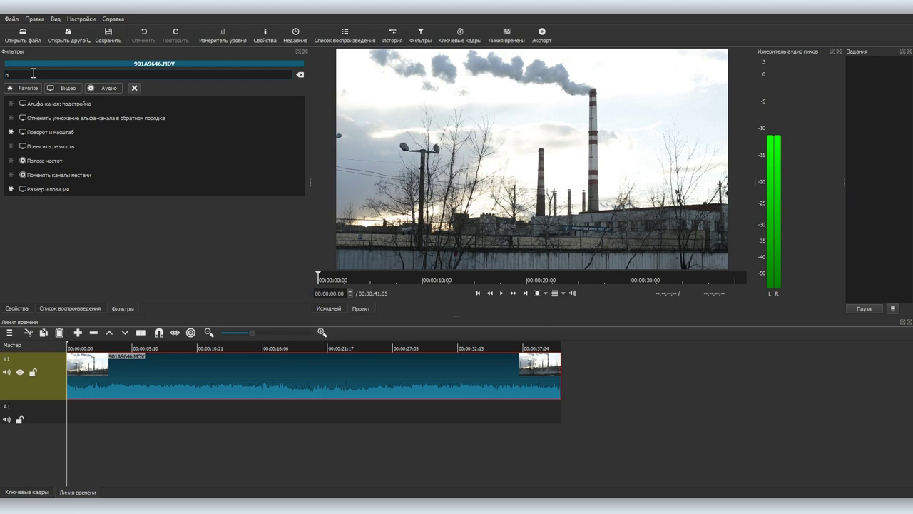
key(BackSpace)
Add the video filter "Старая плёнка: Technocolor" to 901A9646.MOV, with green–red at 169 and yellow–blue at 100
click(63, 88)
scroll(90, 131, down, 10)
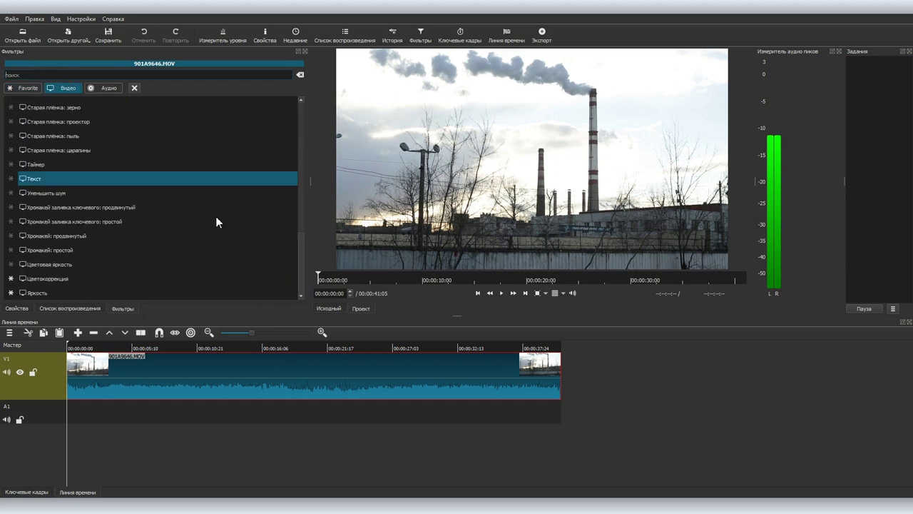
scroll(216, 216, up, 3)
click(107, 204)
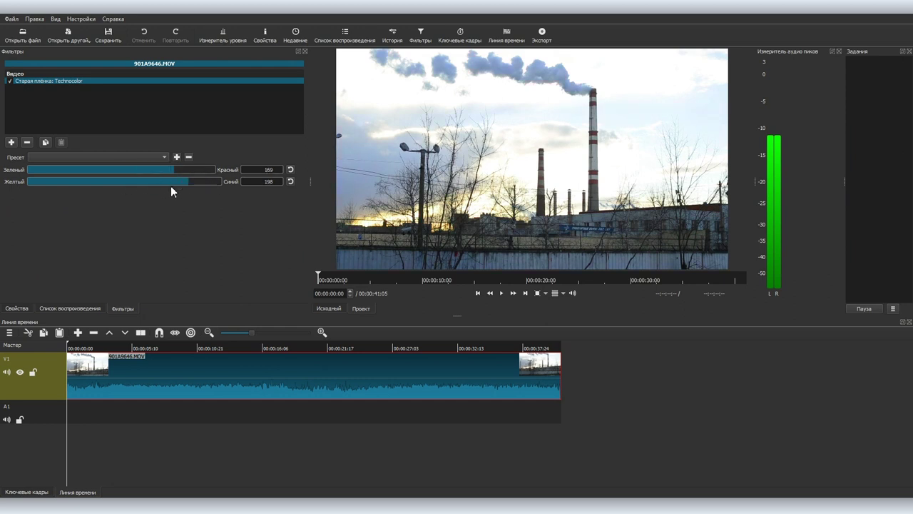
Add the "Старая плёнка: зерно" filter to the clip with noise at 24 % and brightness at 91
click(12, 143)
click(85, 261)
click(49, 170)
mouse_move(69, 182)
mouse_down()
mouse_move(93, 184)
mouse_move(75, 186)
mouse_up()
Add the "Старая плёнка: царапины" filter with its amount at 46 and preview the scratches in playback
click(11, 142)
scroll(82, 243, down, 5)
double_click(85, 280)
click(128, 181)
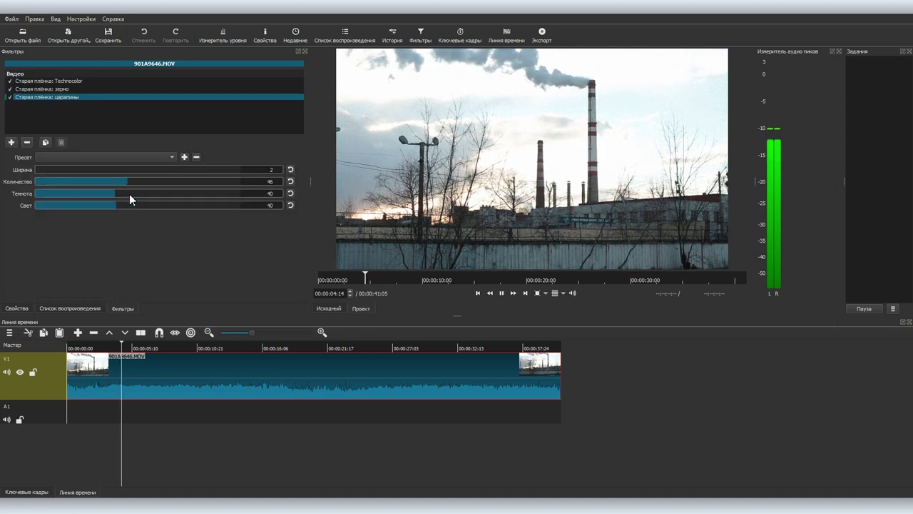
key(space)
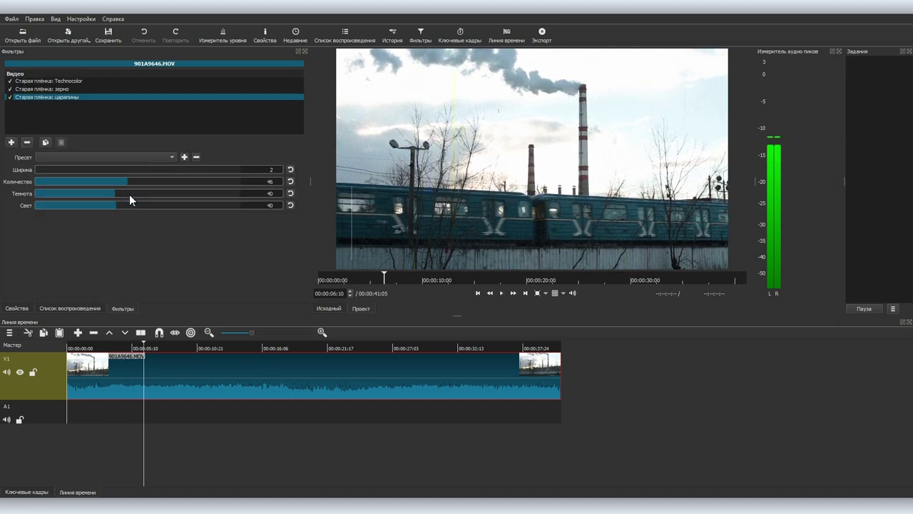
Remove the scratches filter and switch the grain and Technocolor filters off and on again to compare the picture
click(27, 143)
click(10, 89)
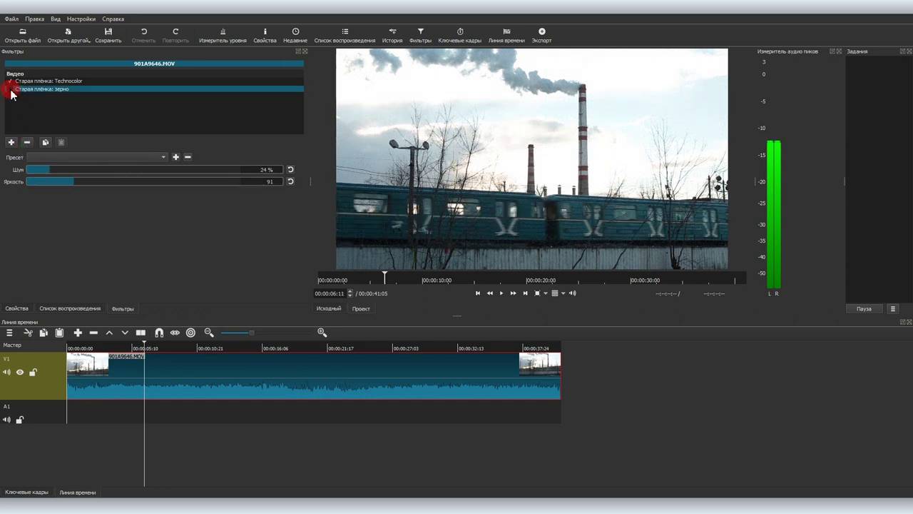
click(11, 82)
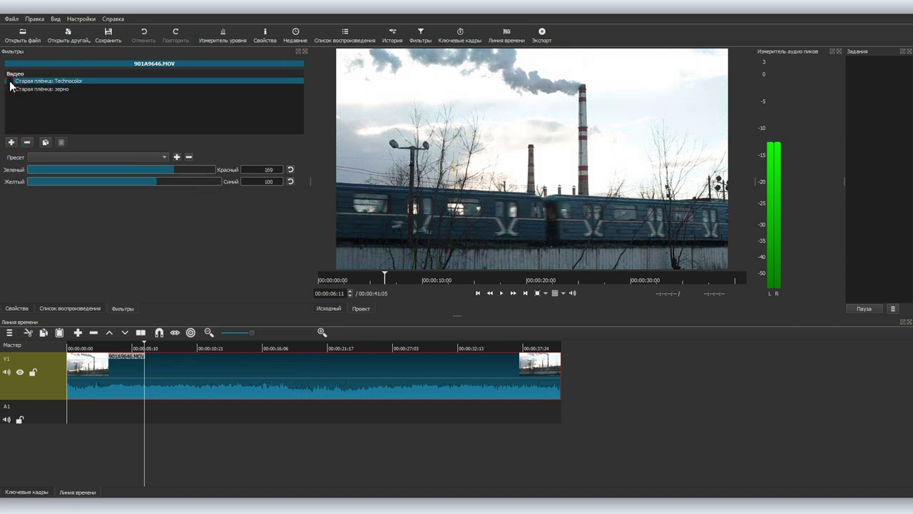
click(11, 89)
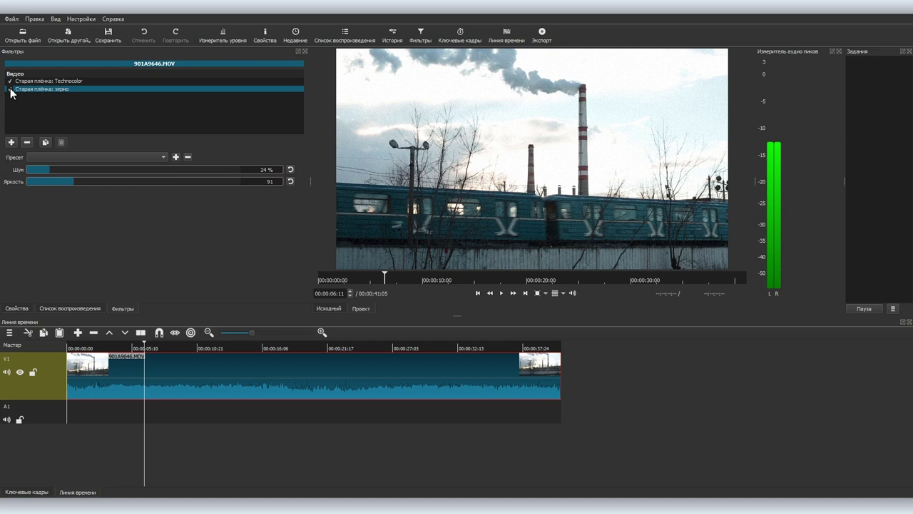
Add the "Набросок" filter with line width 4 px, line height 3 px and contrast 30 %, and preview it in playback
click(8, 143)
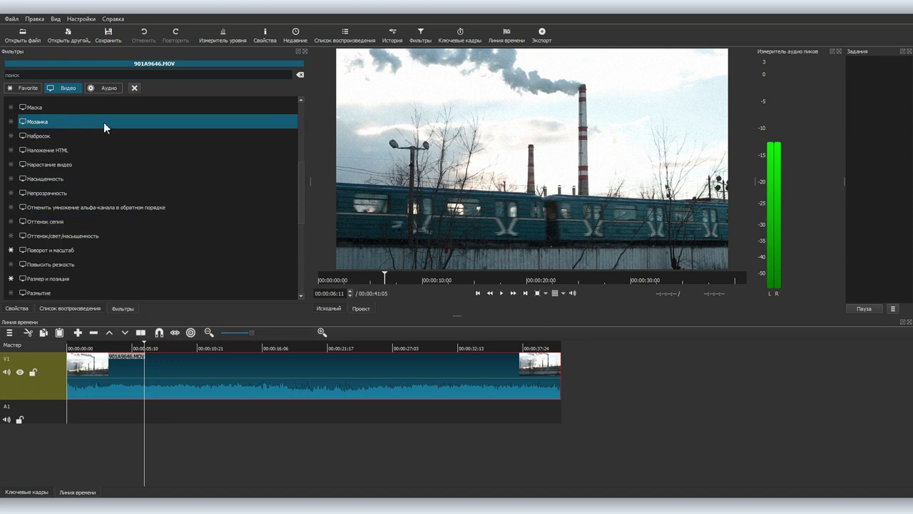
click(83, 142)
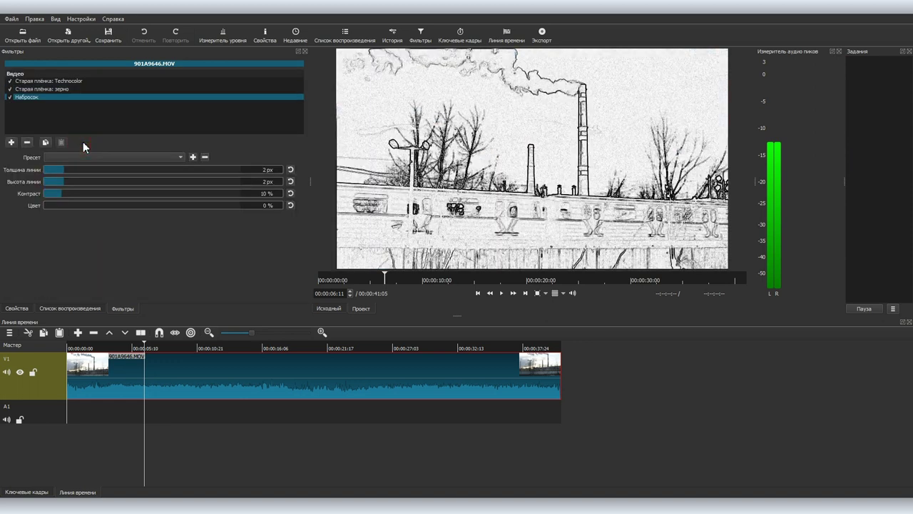
mouse_move(87, 169)
mouse_down()
mouse_move(108, 170)
mouse_move(84, 185)
mouse_move(117, 198)
mouse_move(103, 198)
mouse_up()
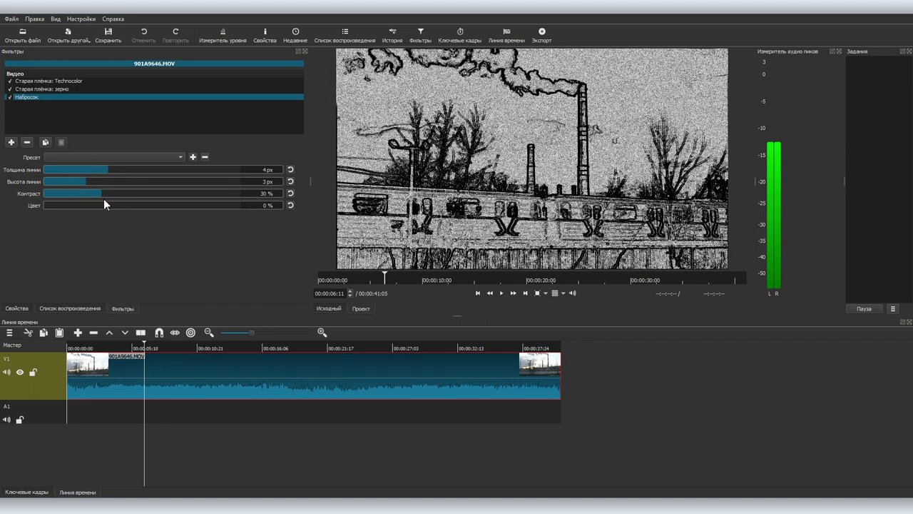
key(space)
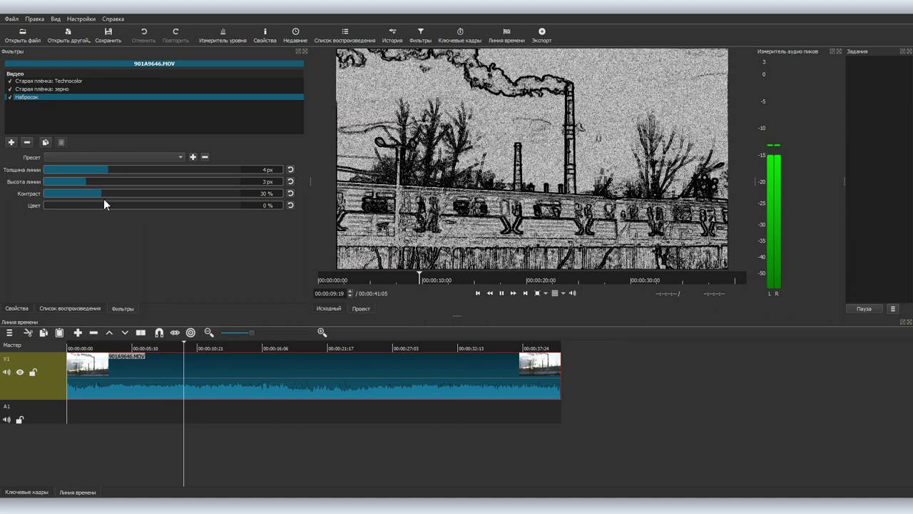
key(space)
Remove the sketch, grain and Technocolor filters from 901A9646.MOV
click(27, 142)
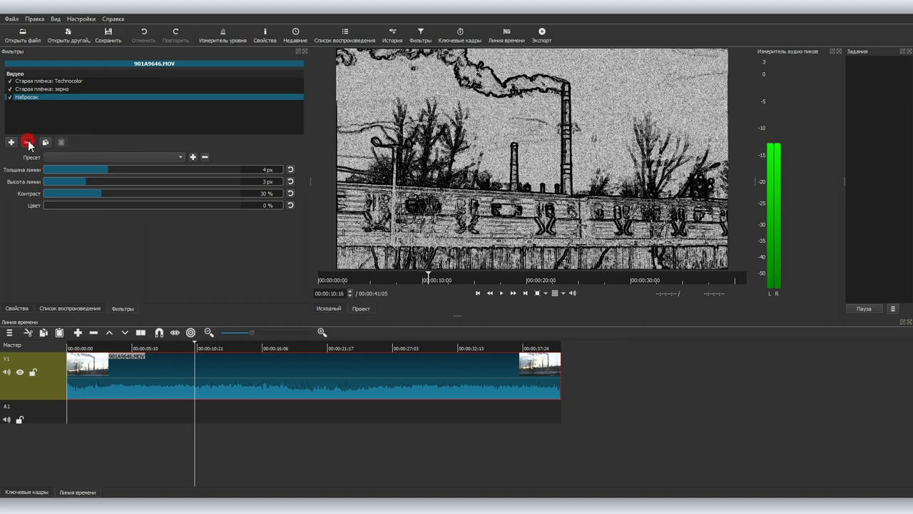
click(27, 142)
click(27, 142)
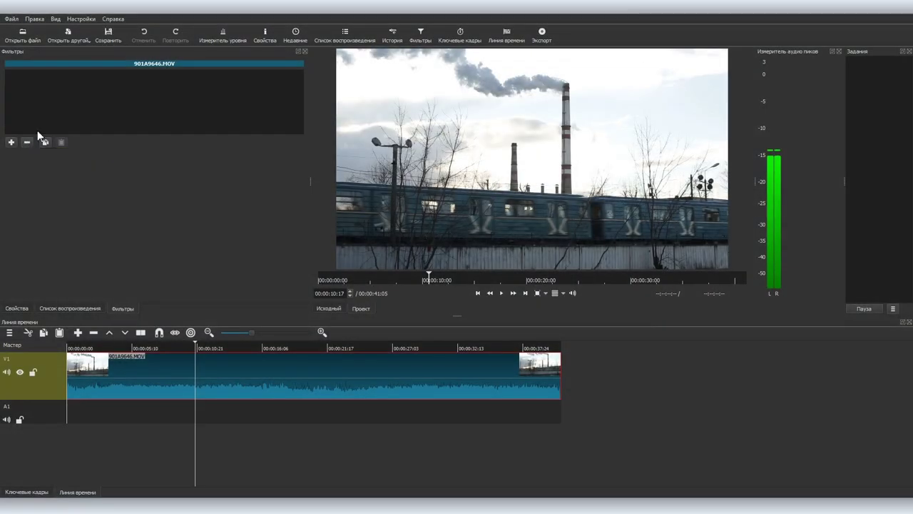
Generate a solid black colour clip (#000000) with the colour generator
click(10, 20)
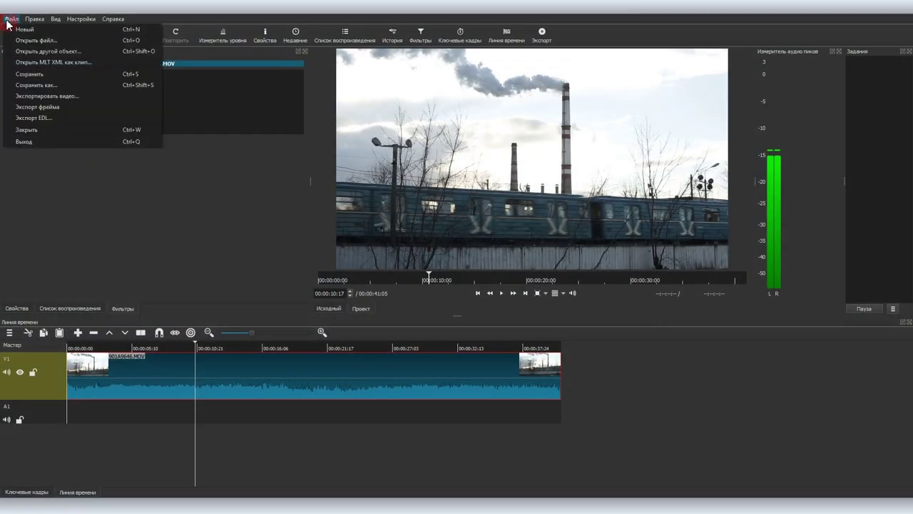
click(42, 53)
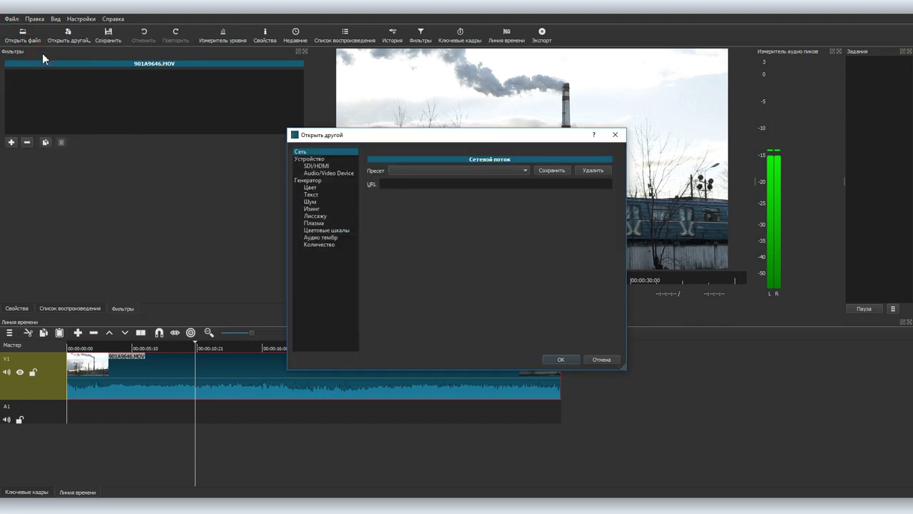
click(311, 188)
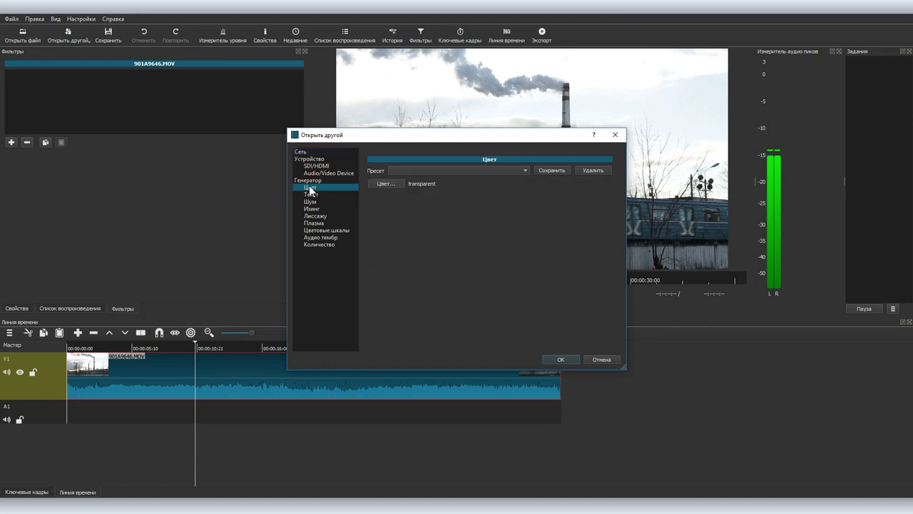
click(384, 183)
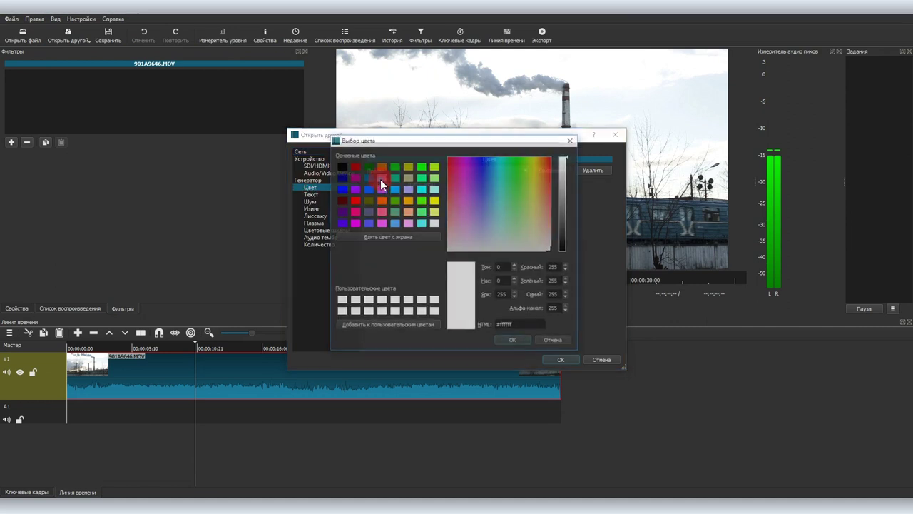
click(340, 167)
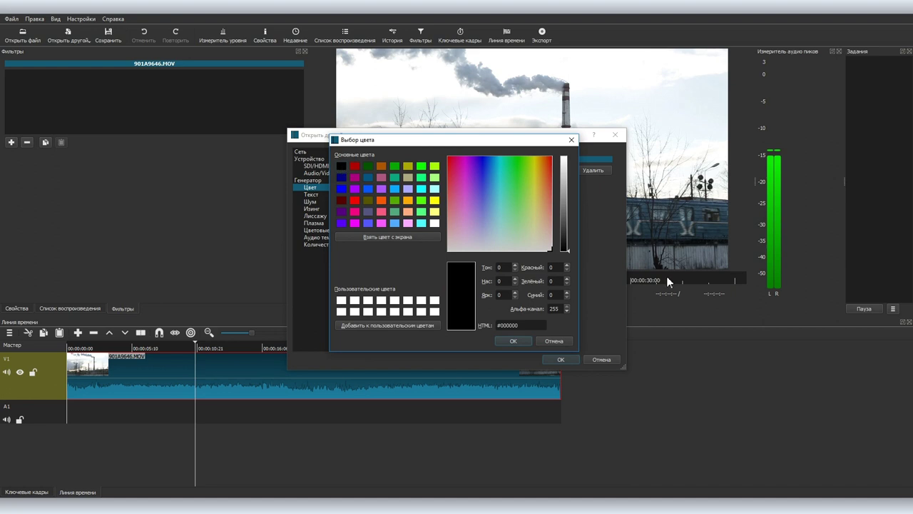
mouse_move(567, 246)
mouse_down()
mouse_move(566, 159)
mouse_move(570, 251)
mouse_up()
click(526, 166)
click(565, 190)
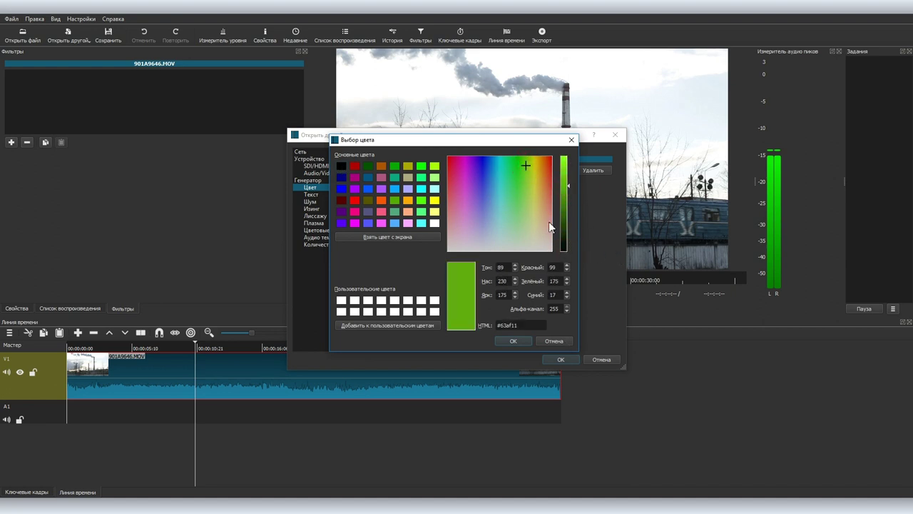
drag(570, 186, 579, 264)
click(513, 341)
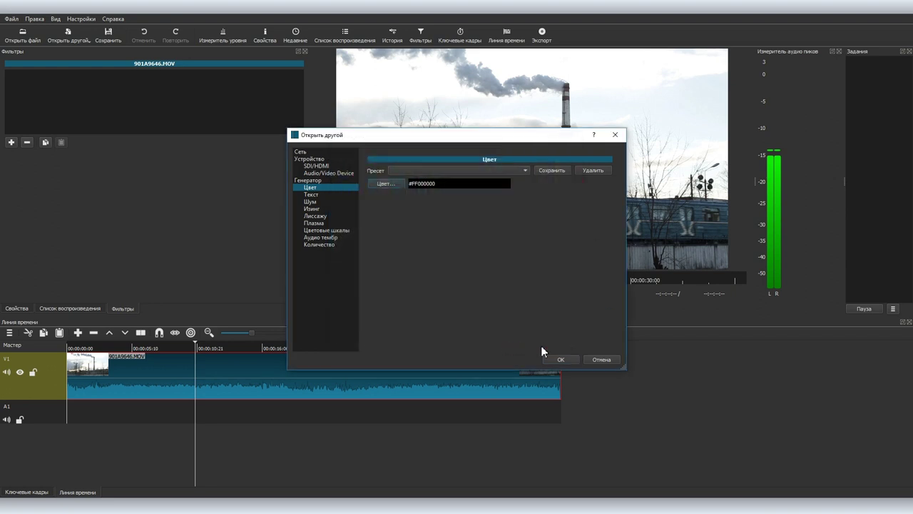
click(558, 359)
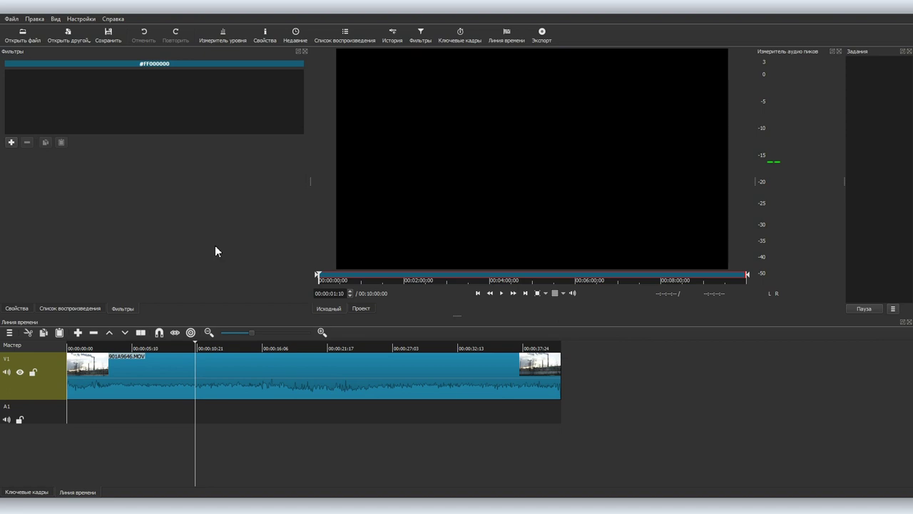
Add the generated black clip to the playlist and add a second video track to the timeline
click(72, 308)
drag(483, 160, 61, 377)
right_click(62, 366)
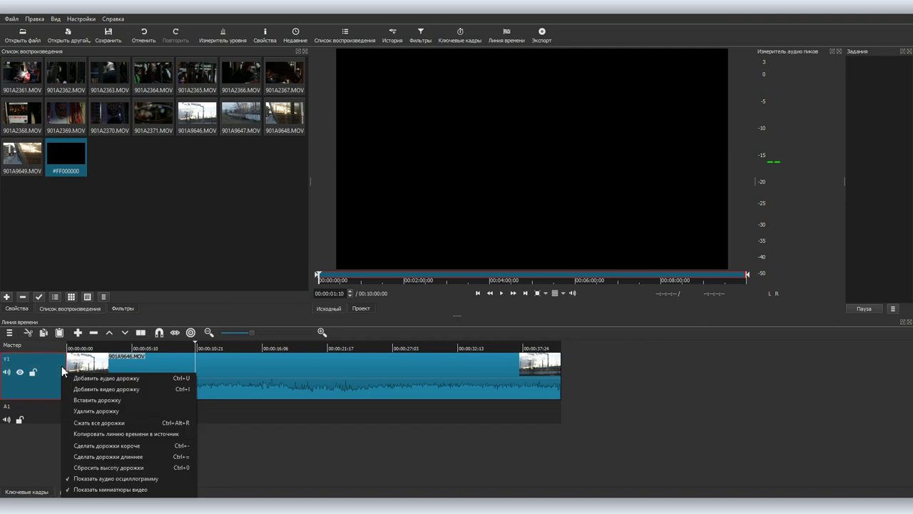
click(112, 389)
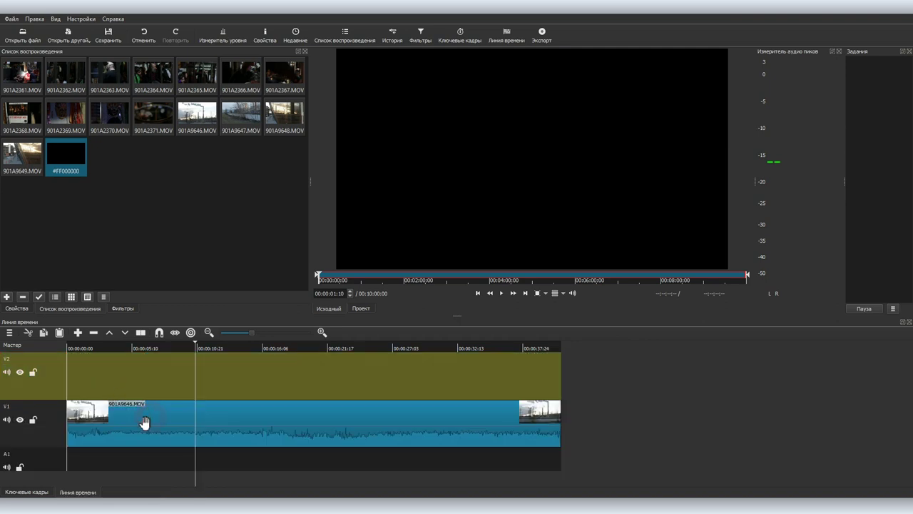
Move 901A9646.MOV up to track V2 and place the black clip on V1, trimmed to the video's length
drag(151, 423, 143, 363)
drag(66, 157, 71, 426)
drag(889, 423, 555, 428)
Find the "Маска" filter by searching for "мас" and add it to 901A9646.MOV on track V2
click(369, 390)
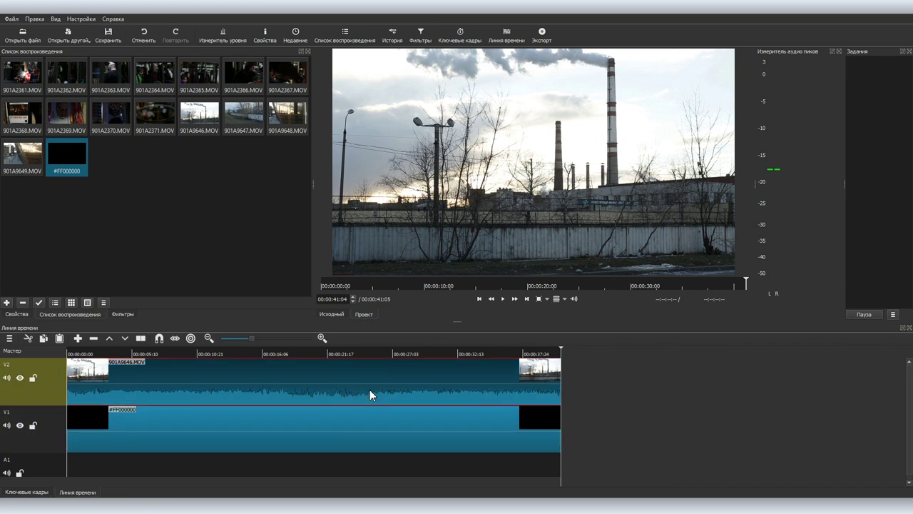
click(129, 316)
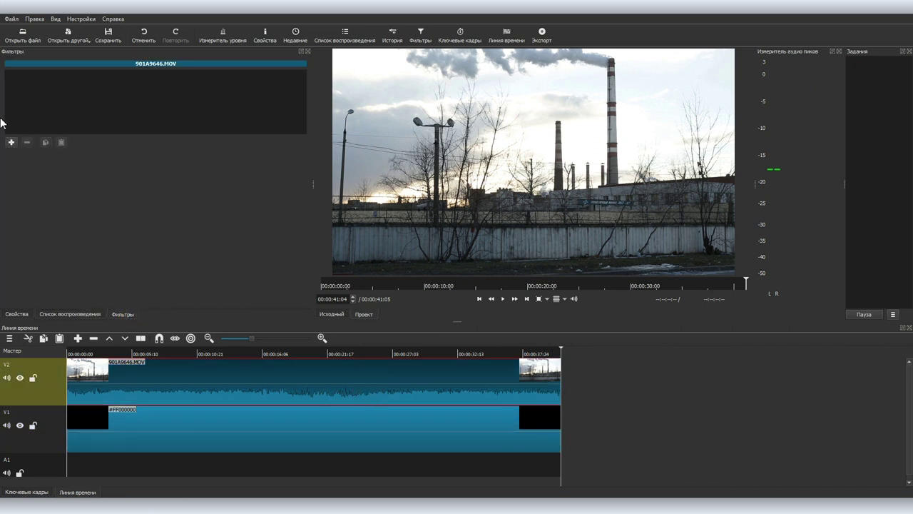
click(11, 143)
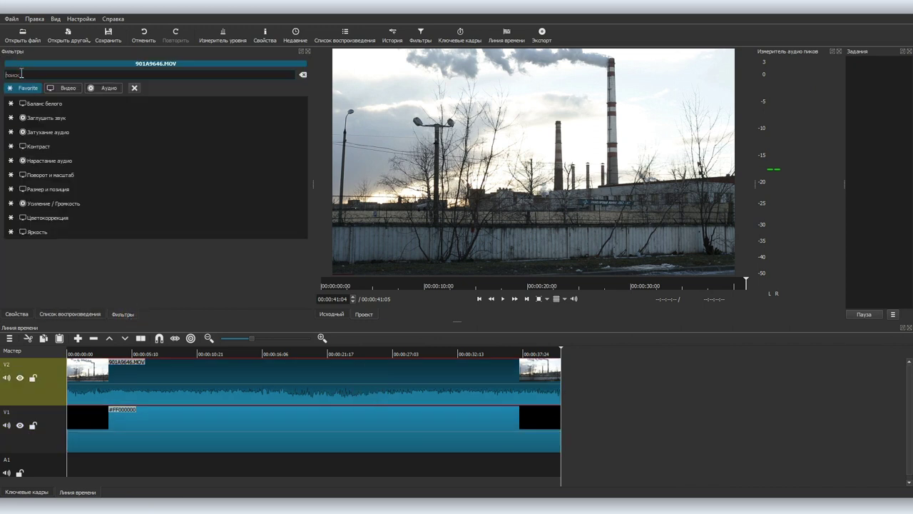
text(мас)
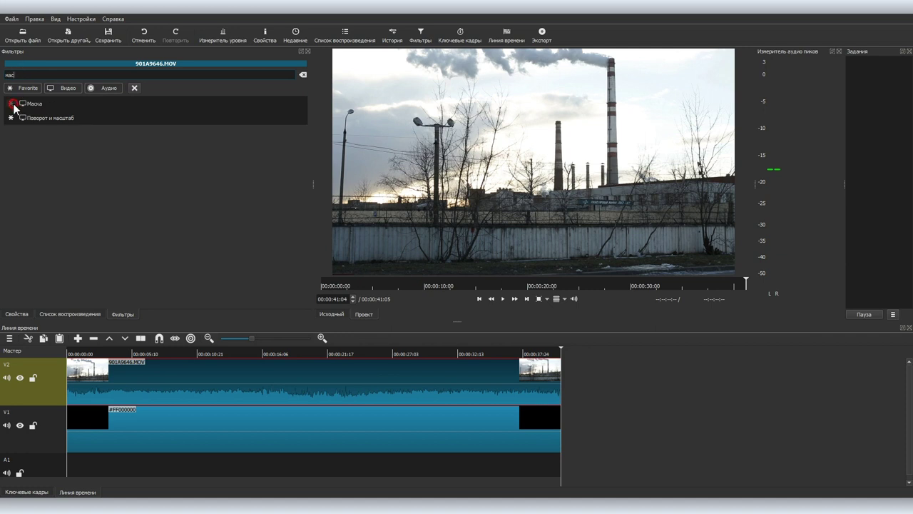
click(33, 104)
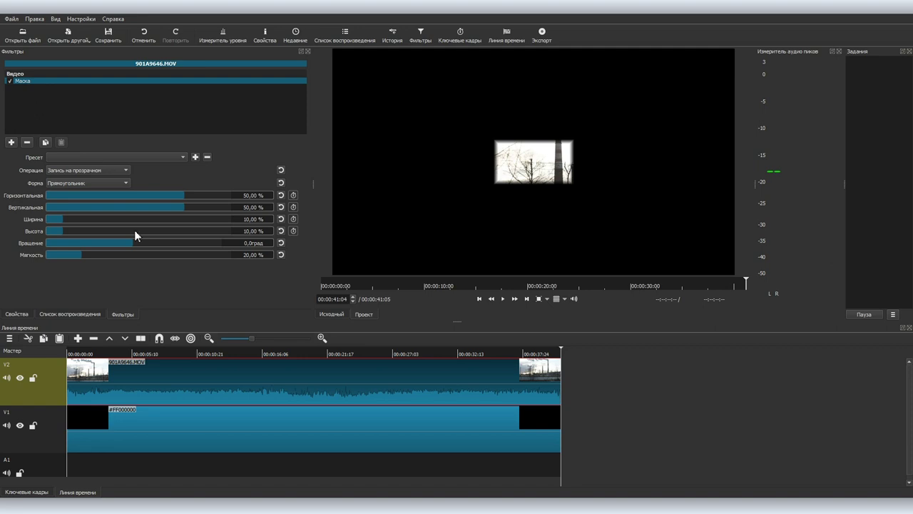
Set the rectangular mask to softness 0 %, horizontal position about 20.61 %, width about 17.05 % and height about 47.58 %
drag(71, 255, 22, 263)
drag(182, 194, 149, 201)
drag(81, 225, 134, 226)
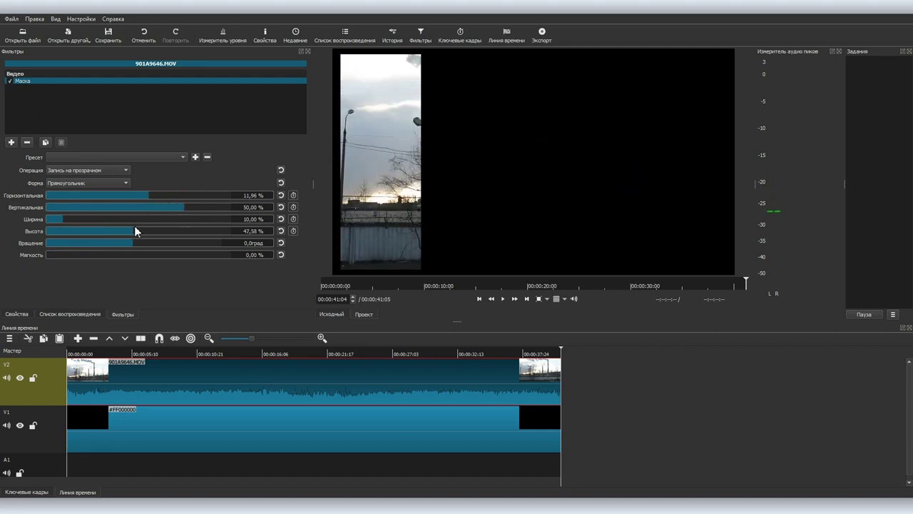
drag(62, 220, 81, 224)
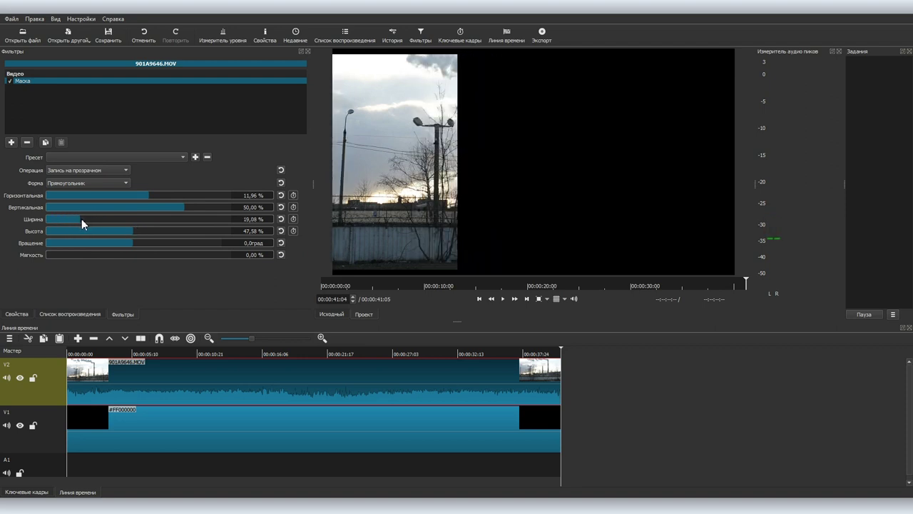
mouse_move(148, 197)
mouse_down()
mouse_move(177, 201)
mouse_move(158, 204)
mouse_up()
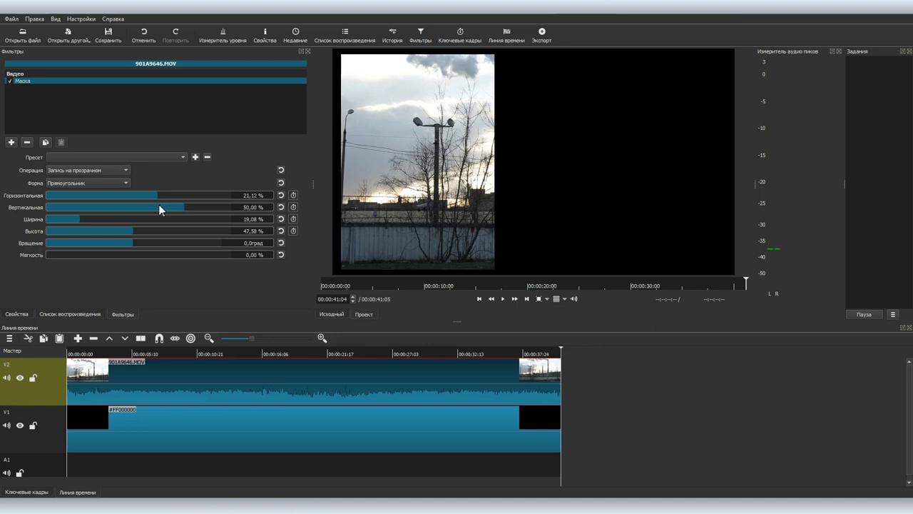
drag(83, 220, 74, 220)
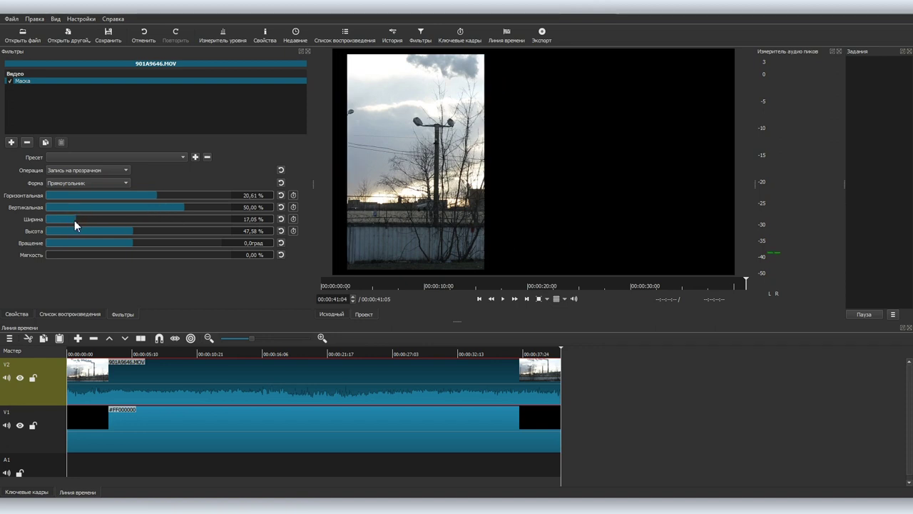
Set the mask to horizontal about 57.25 %, vertical about 50.13 %, width about 15.78 %, and shift the masked picture to the frame's left side
drag(180, 206, 192, 190)
click(158, 197)
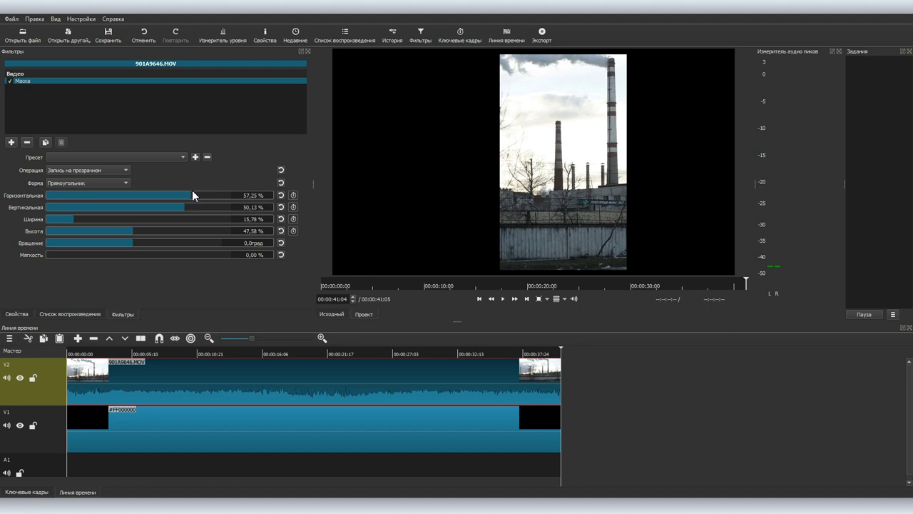
click(11, 143)
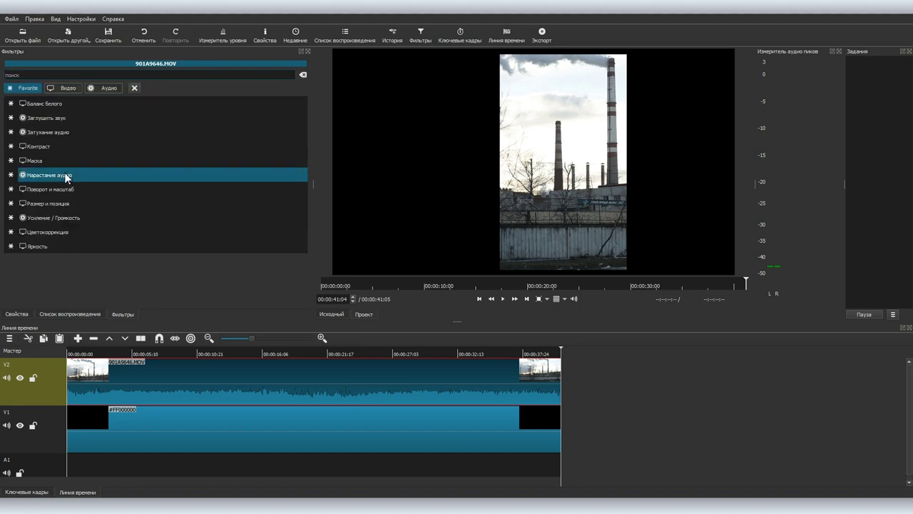
click(67, 203)
drag(430, 164, 342, 194)
drag(105, 354, 140, 354)
Add a third video track, place 901A9648.MOV on it from the timeline's start and trim it to the length of the clips below
click(70, 314)
key(ctrl+i)
double_click(275, 119)
drag(385, 214, 69, 378)
drag(611, 375, 560, 376)
Give 901A9648.MOV a "Маска" with width about 15.78 %, height 47.58 % and softness 0 %, plus "Размер и позиция" at position 9, -5
click(123, 314)
click(10, 142)
click(37, 165)
drag(56, 255, 44, 255)
mouse_move(64, 231)
mouse_down()
mouse_move(135, 230)
mouse_move(74, 218)
mouse_up()
click(133, 229)
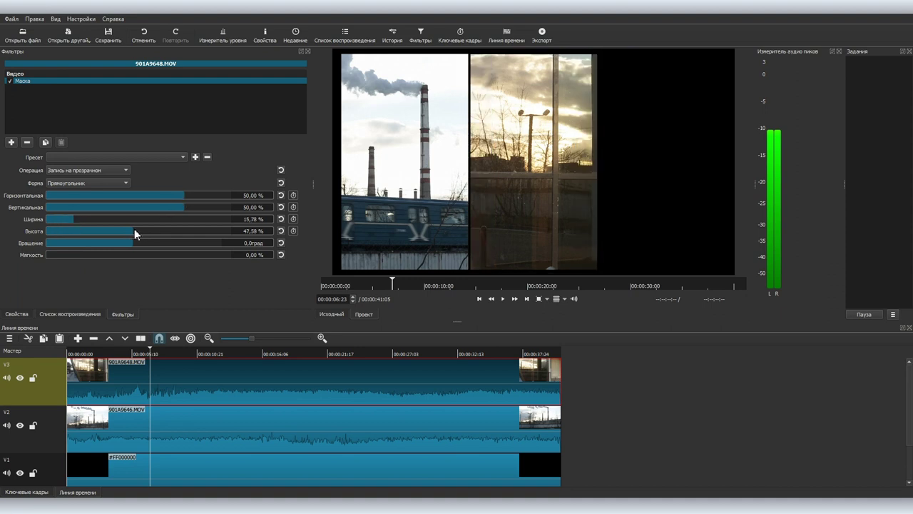
click(11, 142)
click(35, 204)
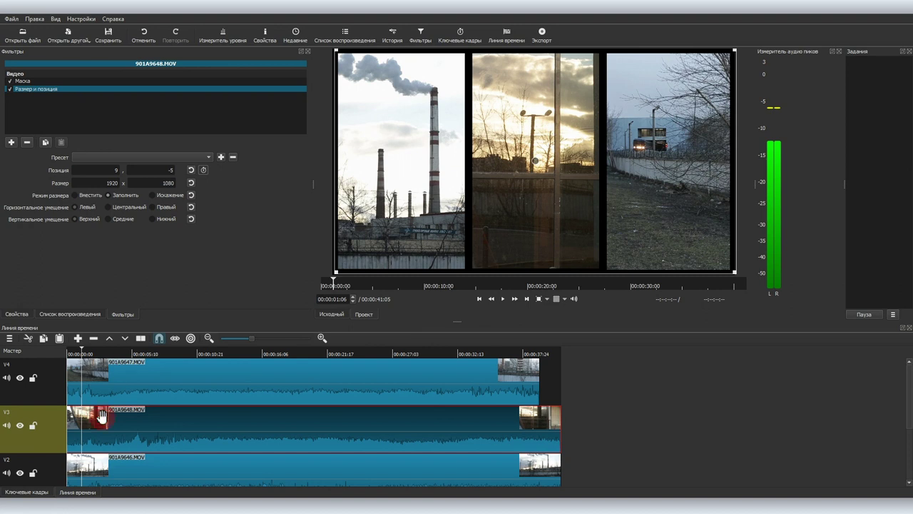
Trim the beginning of 901A9648.MOV on V3 and move the shortened clip back to the timeline's start
drag(96, 355, 164, 355)
drag(69, 424, 203, 424)
click(210, 356)
mouse_move(211, 357)
mouse_down()
mouse_move(238, 354)
mouse_move(223, 355)
mouse_up()
drag(199, 428, 54, 420)
Trim the beginning of 901A9647.MOV on V4 slightly and shift 901A9646.MOV on V2 a little later so the clips start staggered
click(85, 353)
drag(84, 355, 126, 354)
drag(95, 355, 68, 355)
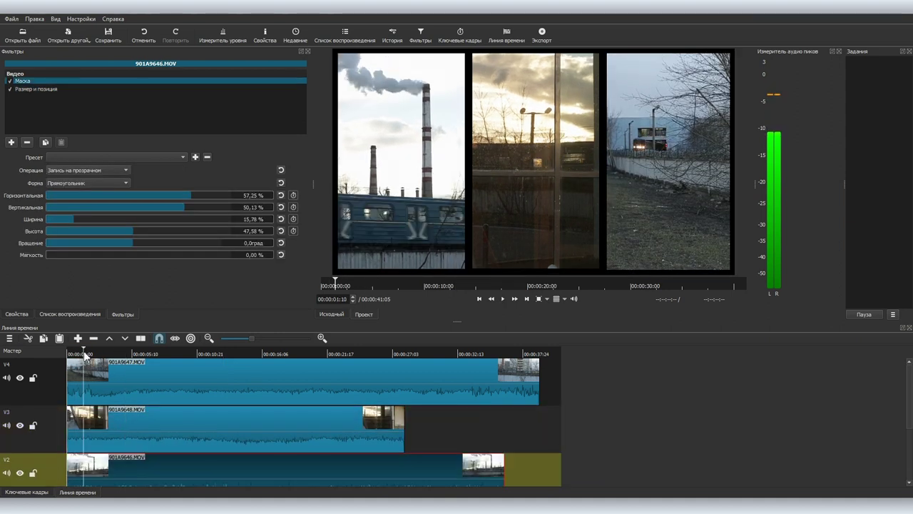
drag(70, 379, 90, 379)
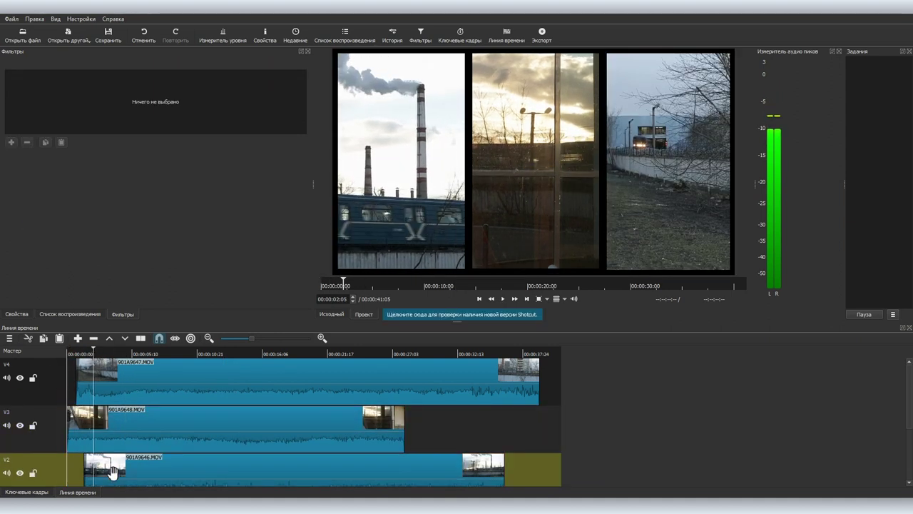
drag(111, 472, 121, 472)
Generate a text clip reading "ВЕЧНОСТЬ" on a transparent background and add it to the playlist
click(7, 19)
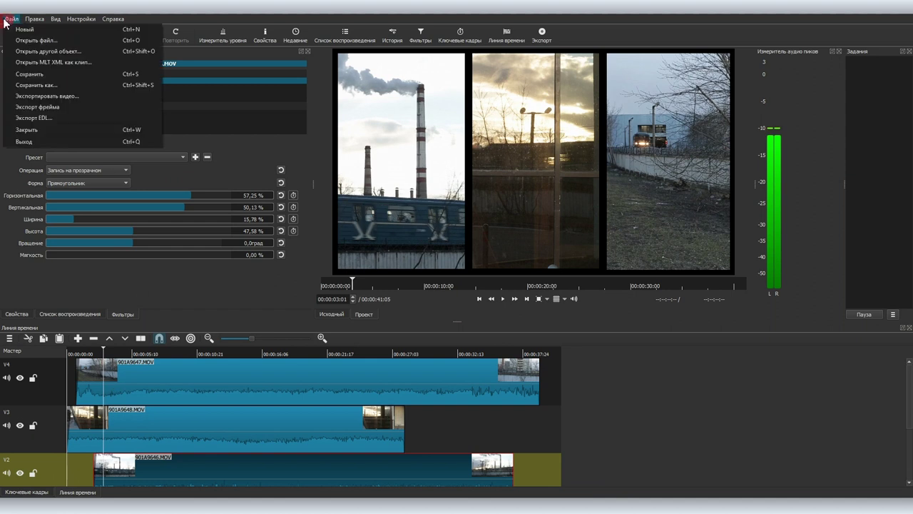
click(40, 52)
click(311, 195)
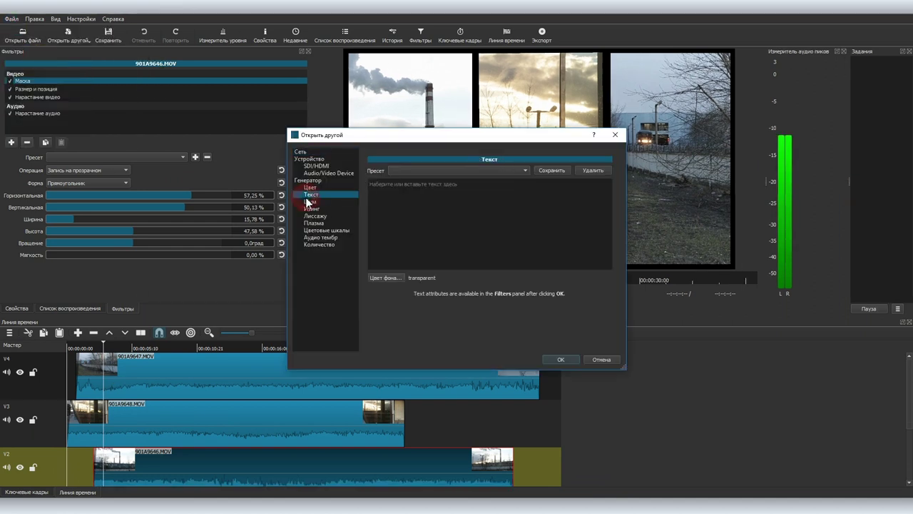
text(ВЕЧНОСИ)
click(548, 360)
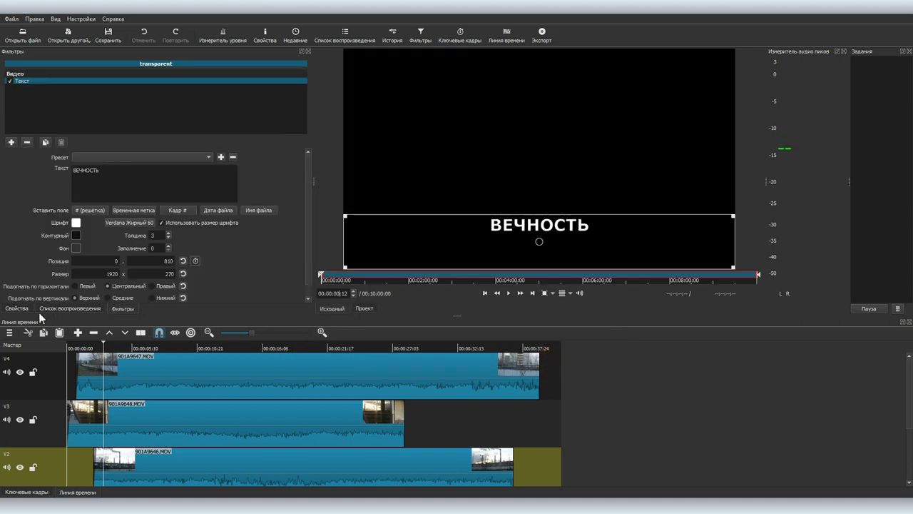
click(78, 309)
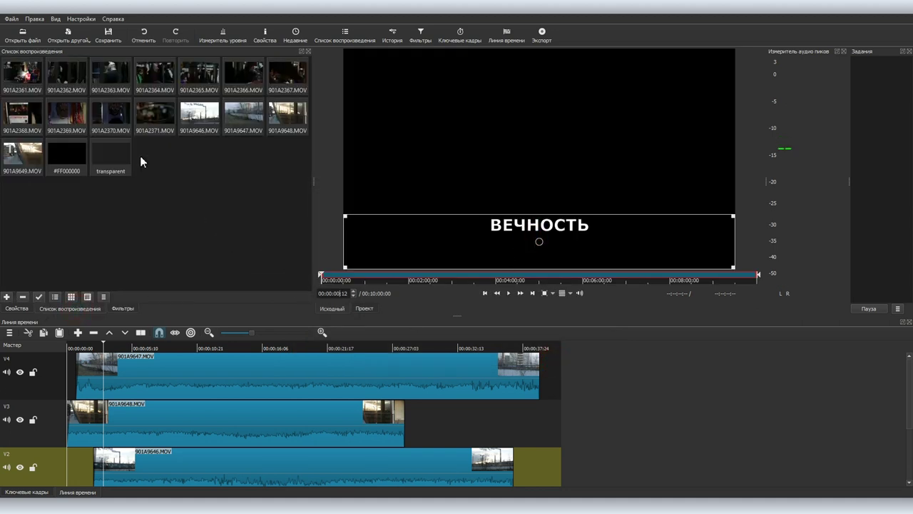
Insert a new video track above V4
click(87, 350)
right_click(46, 368)
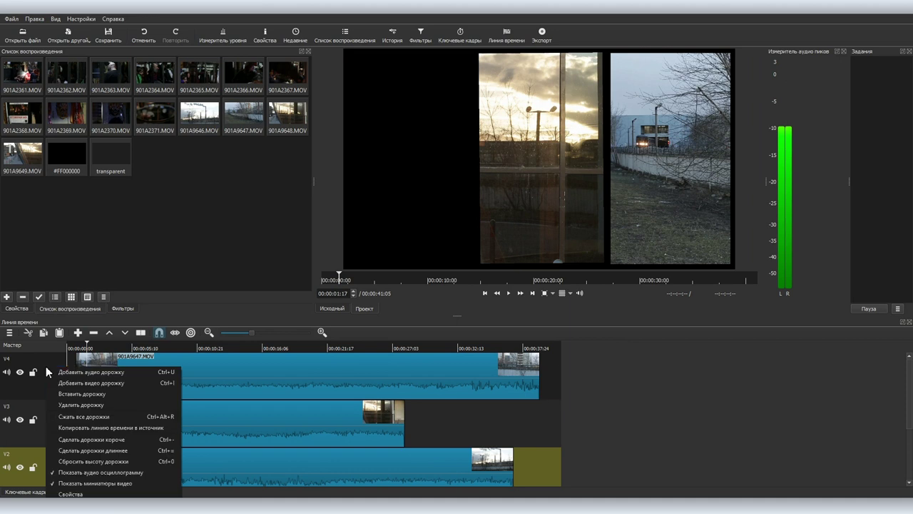
click(91, 394)
drag(110, 158, 151, 382)
click(162, 377)
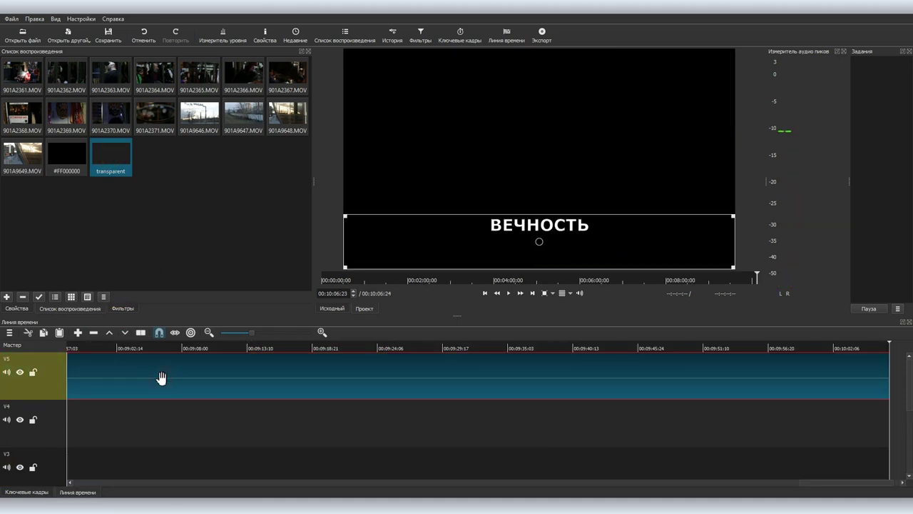
key(Delete)
Shorten the ВЕЧНОСТЬ text clip in the source player and place it on V5 starting at about 00:00:02:05
double_click(120, 159)
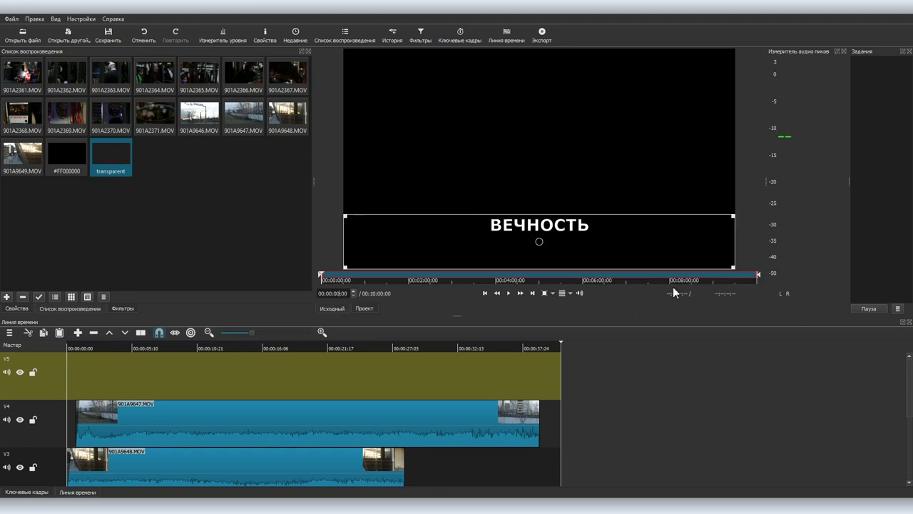
drag(750, 280, 389, 282)
drag(497, 206, 96, 378)
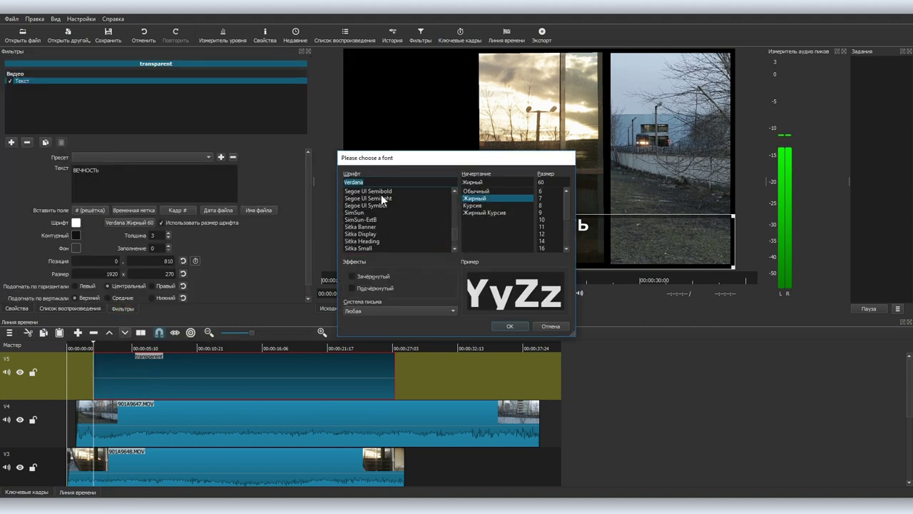
Change the ВЕЧНОСТЬ title's font to Oswald Жирный at size 120
click(381, 194)
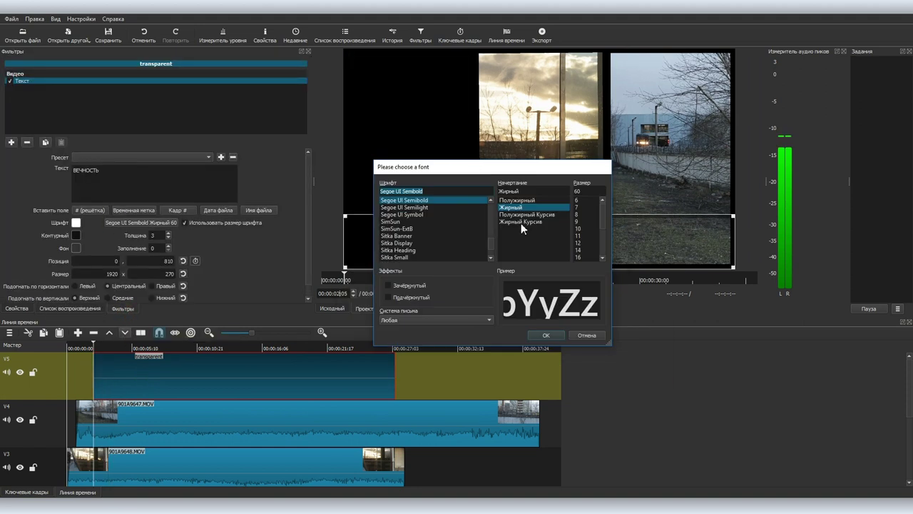
key(Return)
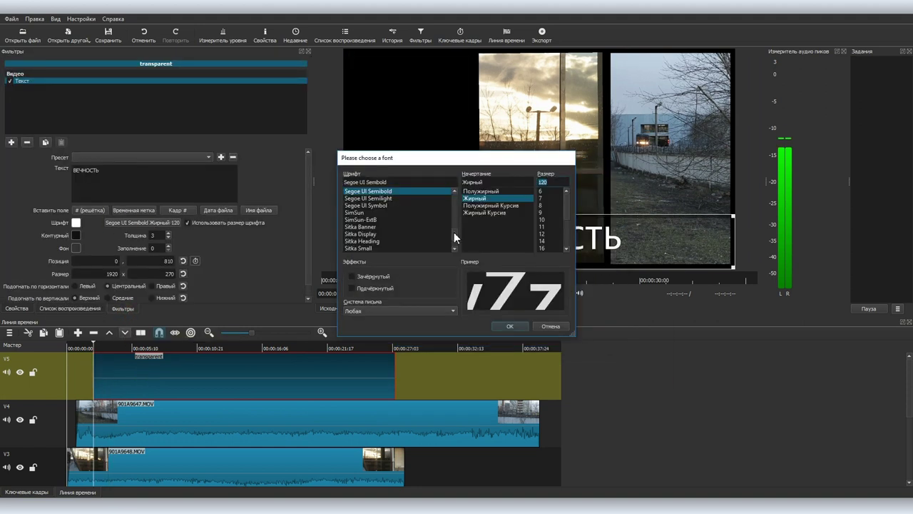
click(417, 436)
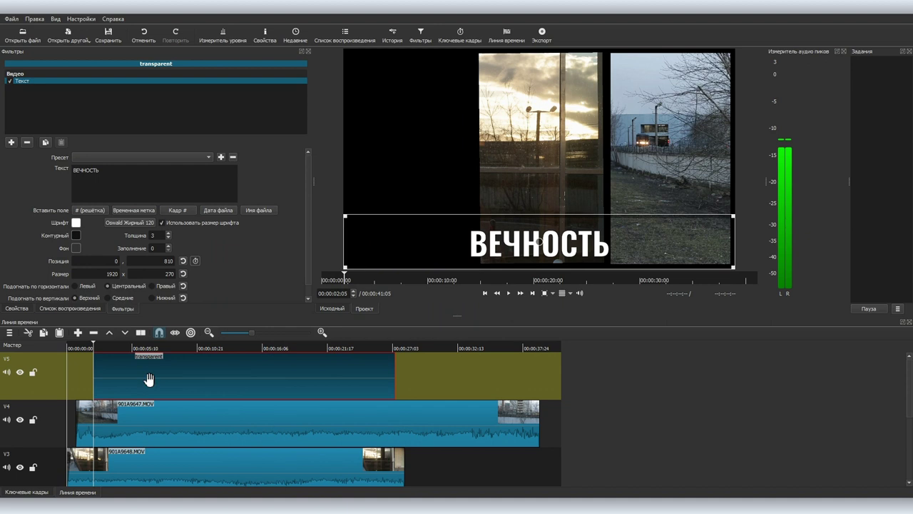
Add "Размытие" to the title, keyframe its width from 61 px at the clip's start to 2 px at 00:00:03:21, and set height to 61 px
click(11, 142)
scroll(112, 224, down, 10)
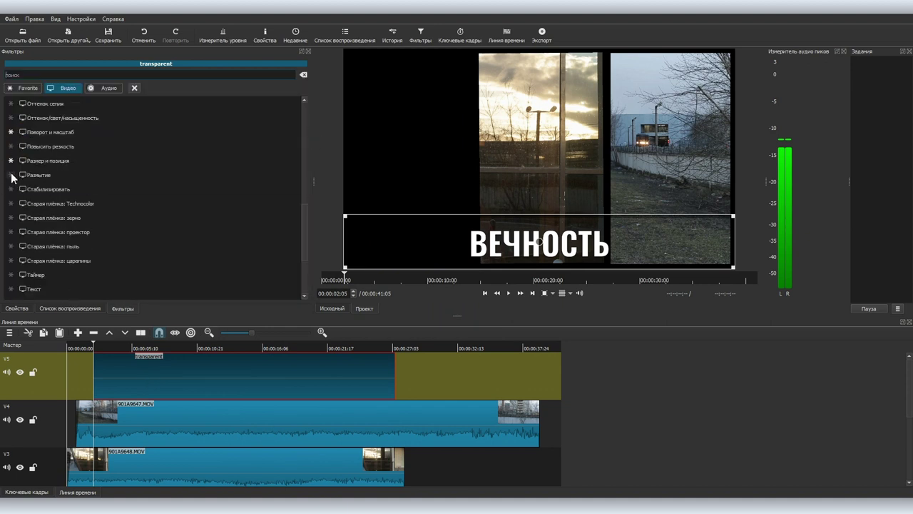
click(40, 180)
click(111, 348)
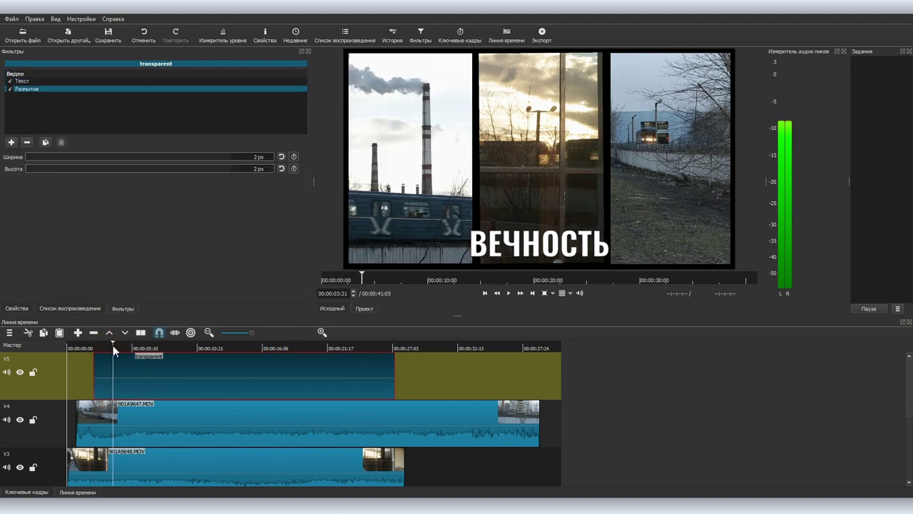
click(294, 157)
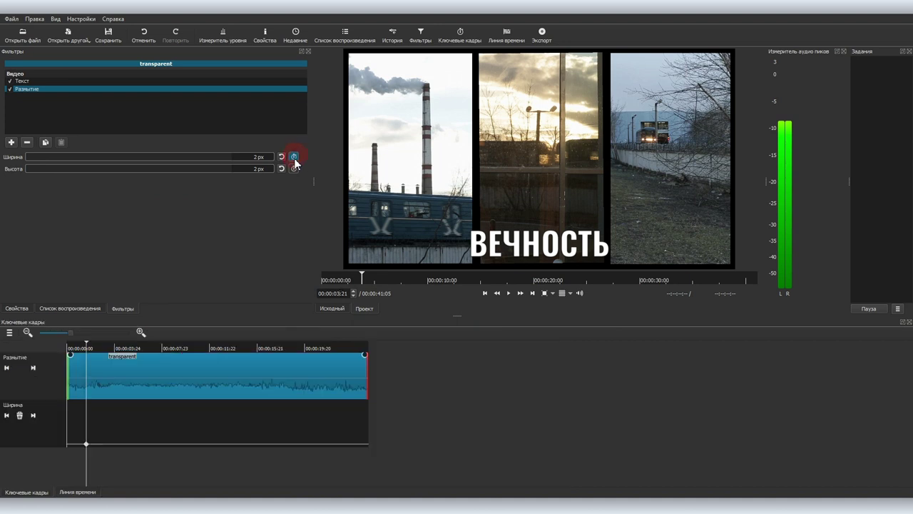
click(67, 349)
click(151, 156)
click(152, 168)
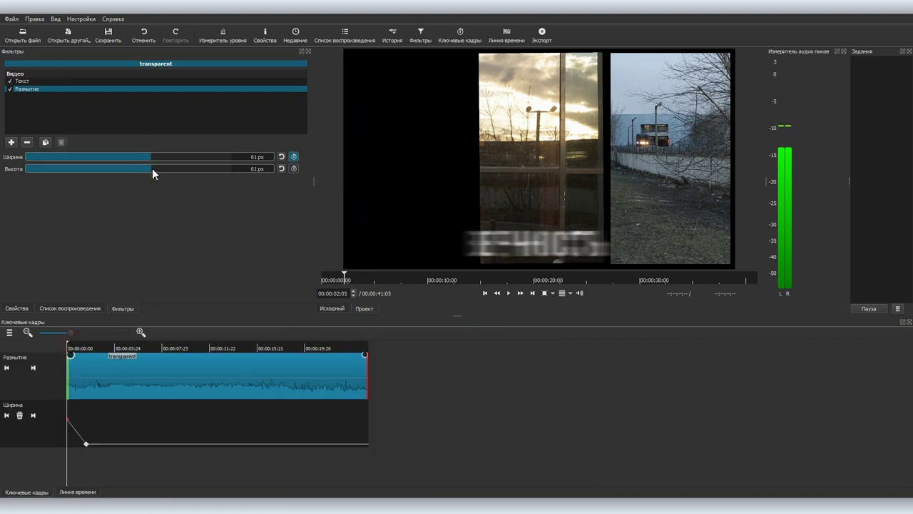
Add "Поворот и масштаб" to the title and keyframe the scale from 100 % at the clip's start to about 107.6 % at its end
click(11, 142)
click(28, 90)
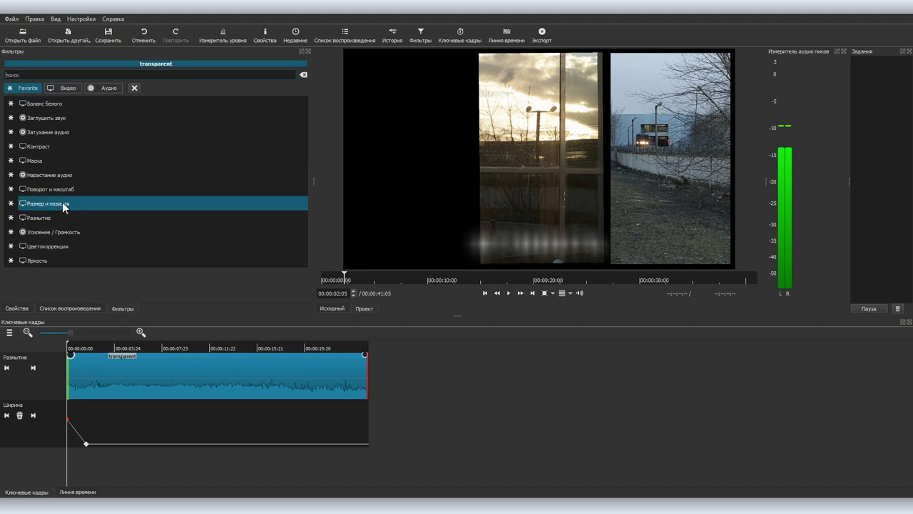
click(65, 203)
click(293, 181)
click(363, 347)
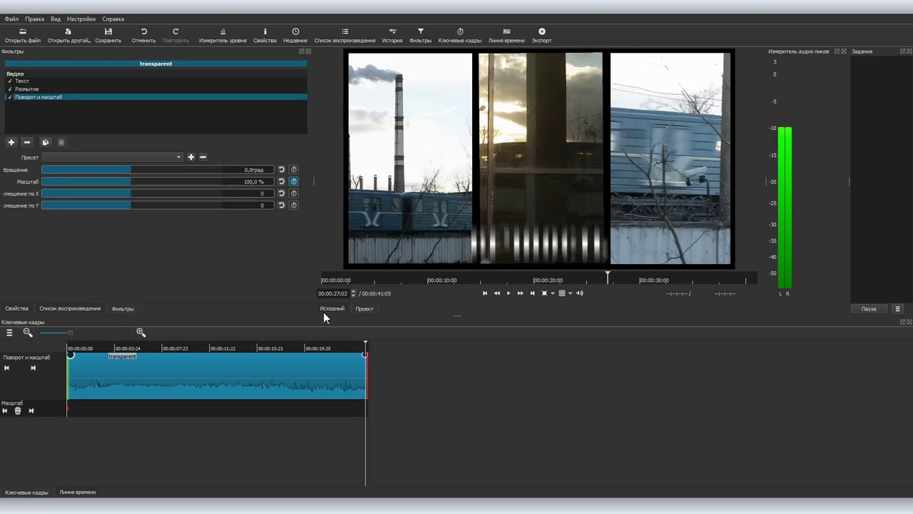
click(139, 180)
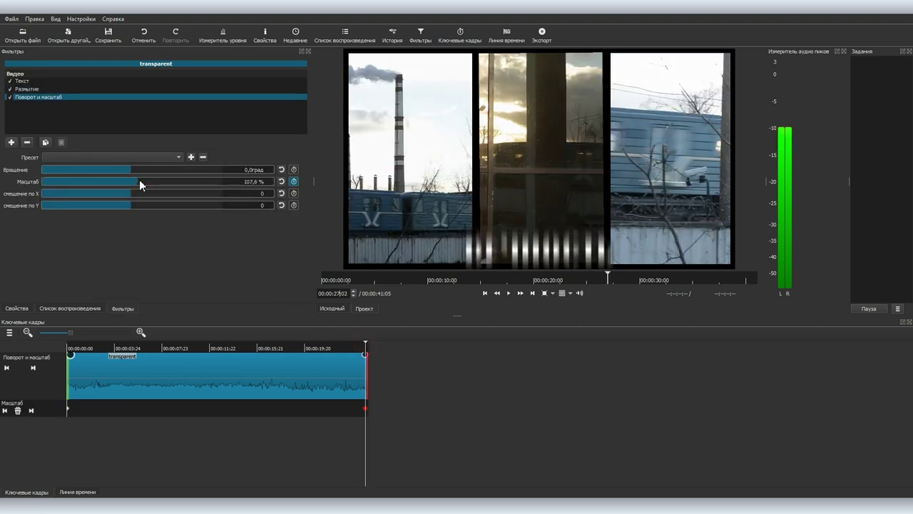
Set the height of the title's "Размытие" filter to 1 px
click(213, 349)
click(27, 88)
click(6, 414)
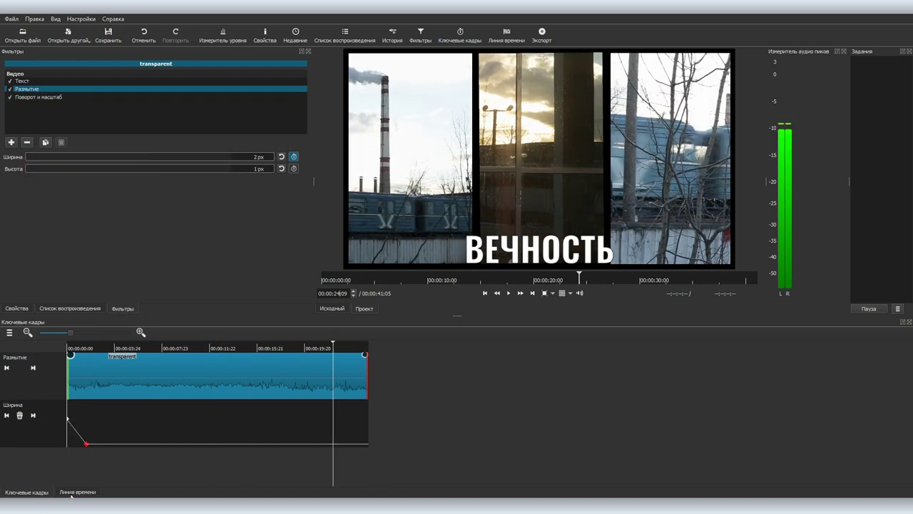
Insert track V6 above V5, paste a copy of the title slightly later on it and change its text to "ПАХНЕТ"
click(76, 492)
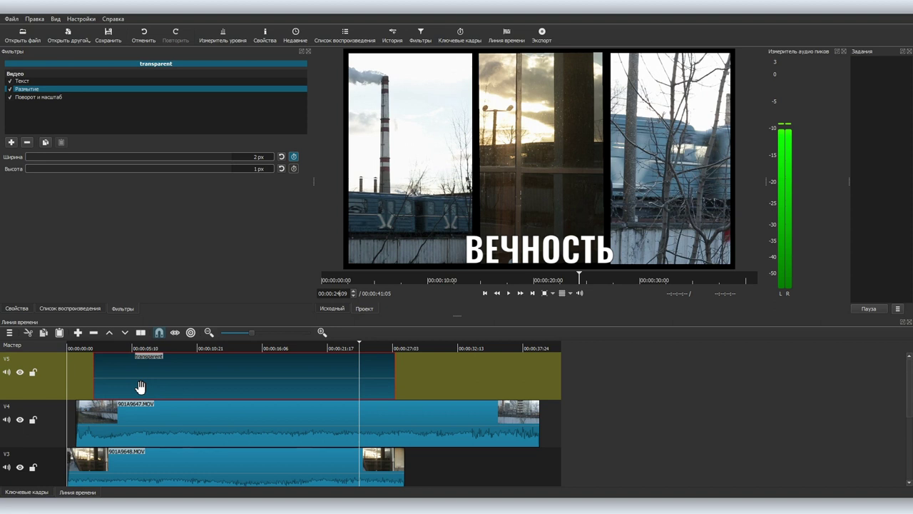
right_click(59, 383)
click(135, 391)
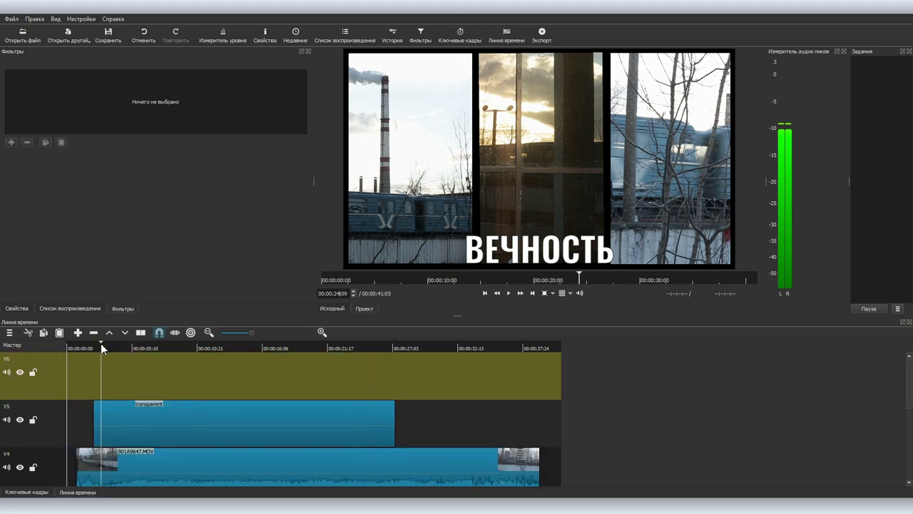
key(ctrl+v)
double_click(92, 173)
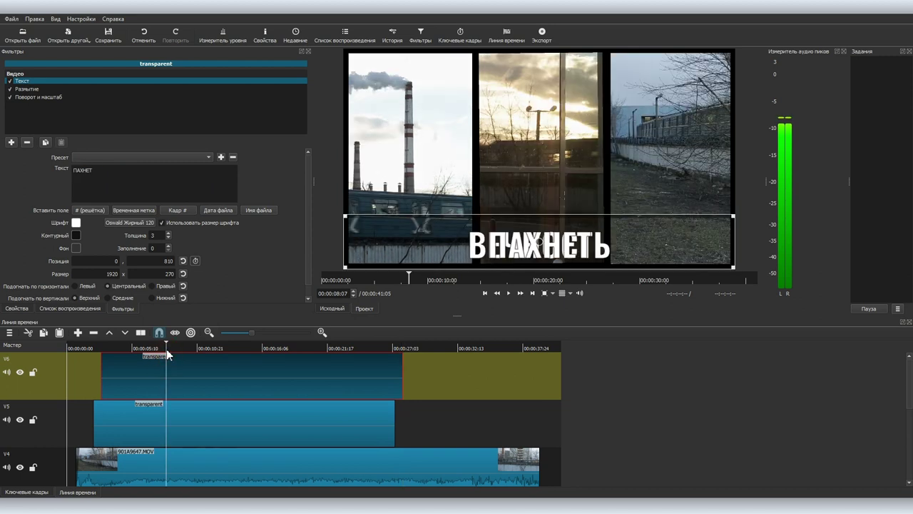
Insert track V7, paste another title copy starting slightly after the V6 title, and set its text to "НЕФТЬЮ" in Oswald Жирный 160
right_click(57, 380)
click(125, 397)
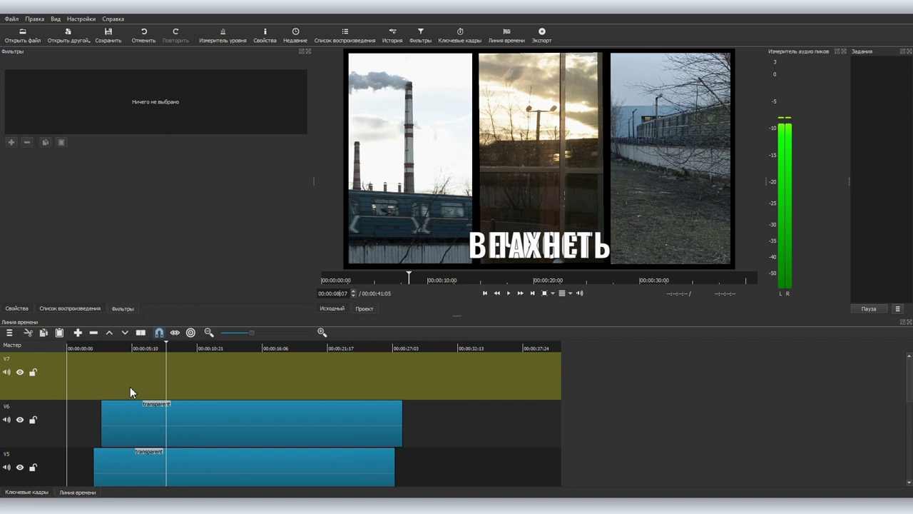
key(ctrl+v)
drag(224, 373, 161, 378)
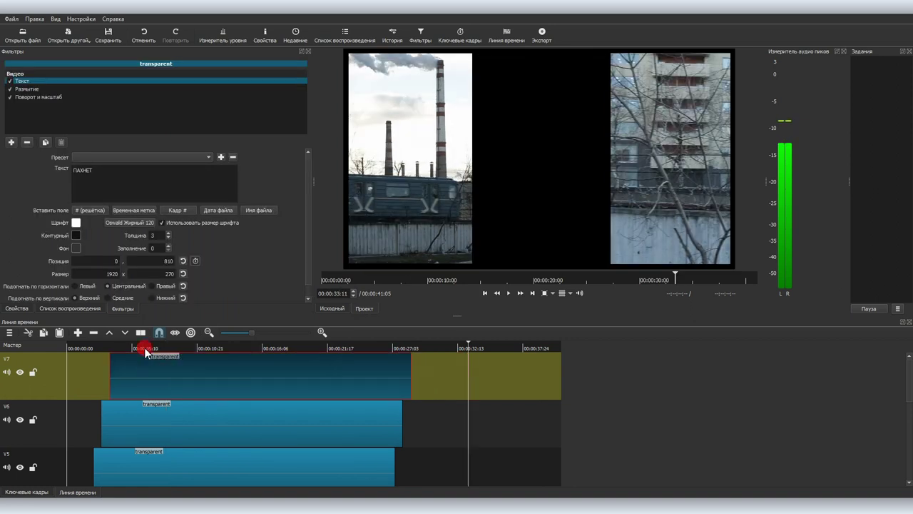
click(82, 171)
text(НЕФТЬЮ)
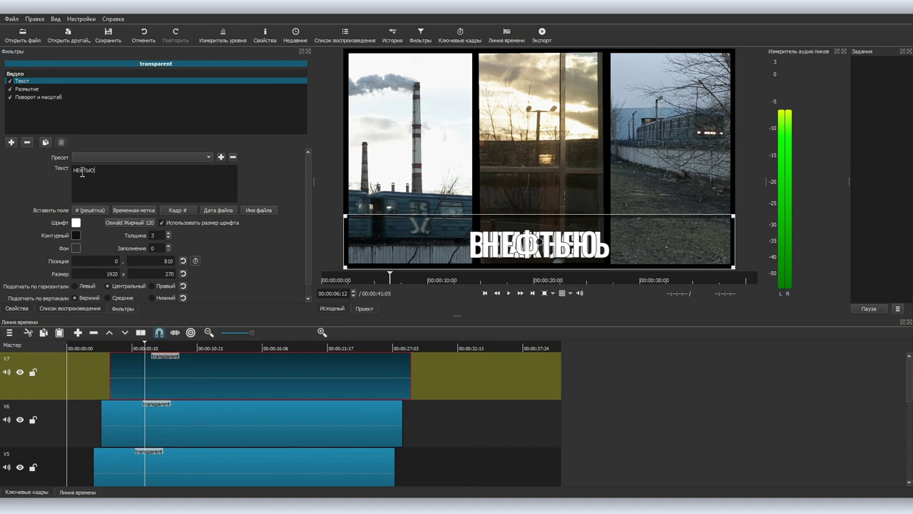
click(129, 222)
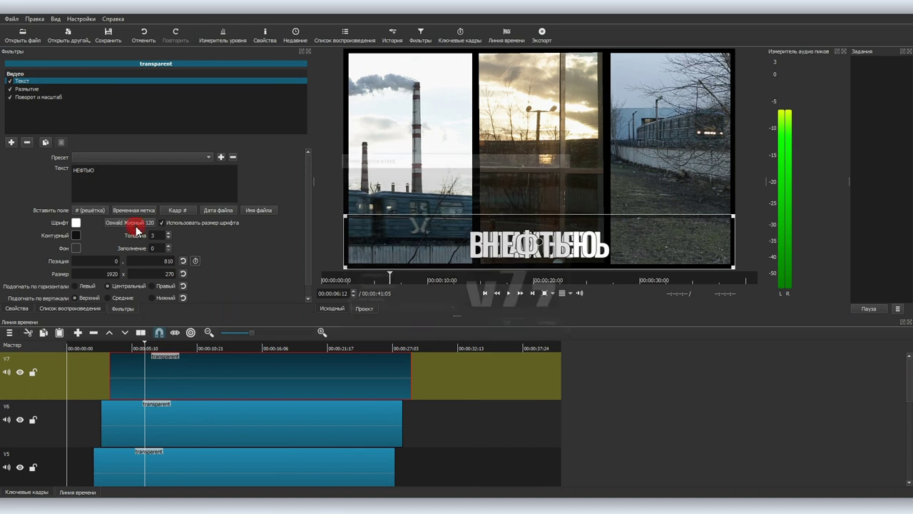
key(Return)
Stack the titles vertically in the frame as ВЕЧНОСТЬ, ПАХНЕТ, НЕФТЬЮ and add a short fade-in to the НЕФТЬЮ title
click(235, 345)
click(230, 473)
drag(540, 241, 542, 218)
click(236, 424)
click(236, 375)
drag(111, 354, 115, 355)
click(112, 348)
Cut the longer titles and 901A9647.MOV at 00:00:27:07, where the ВЕЧНОСТЬ title ends, and discard the titles' remainders
click(401, 349)
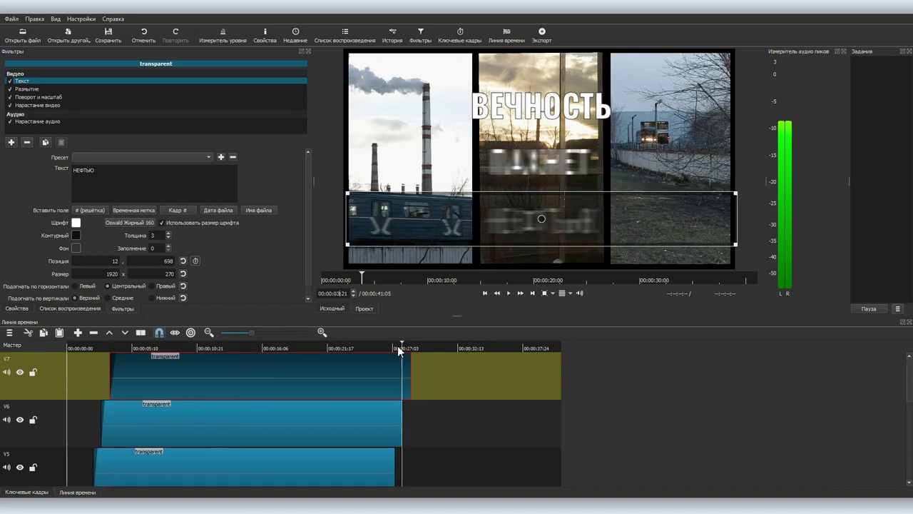
click(394, 348)
click(363, 423)
scroll(363, 424, down, 6)
click(289, 378)
key(s)
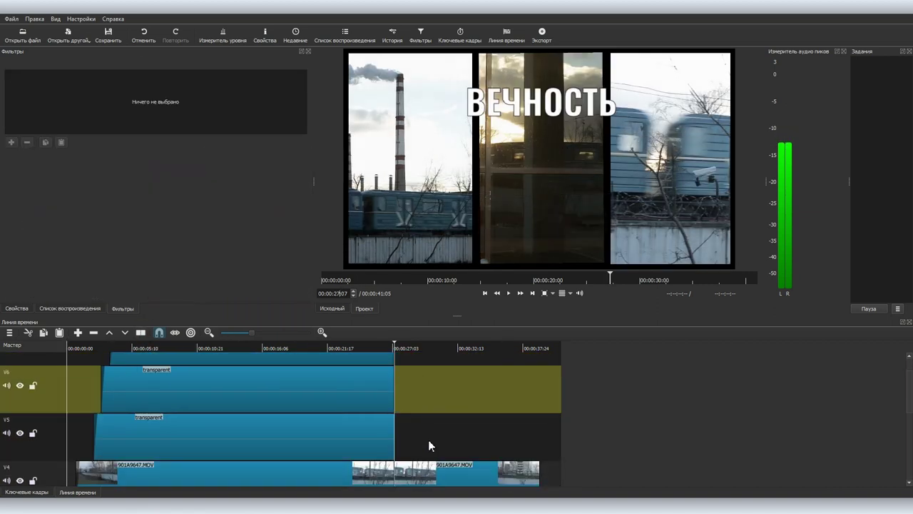
Mute the remaining unmuted footage tracks V3 and V4, leaving only V2, V3 and V4 silenced
click(7, 369)
scroll(8, 385, up, 3)
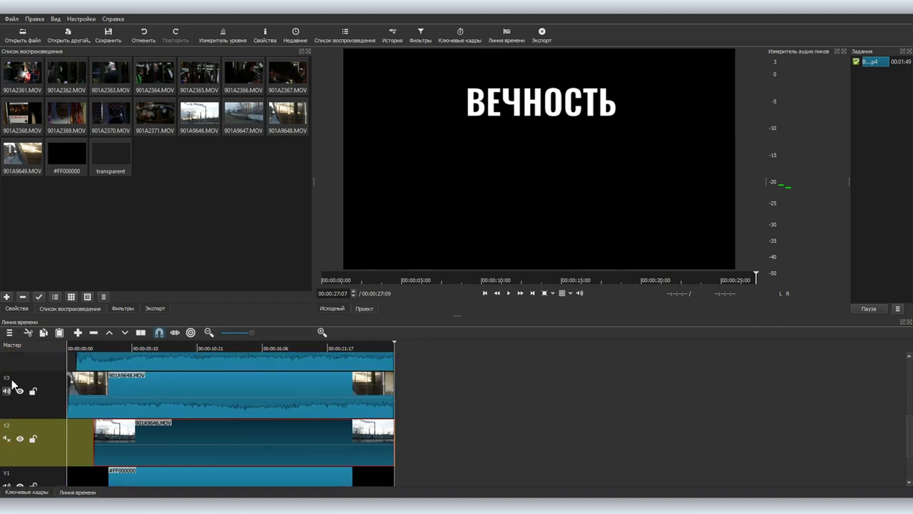
click(6, 414)
click(6, 366)
scroll(35, 376, down, 3)
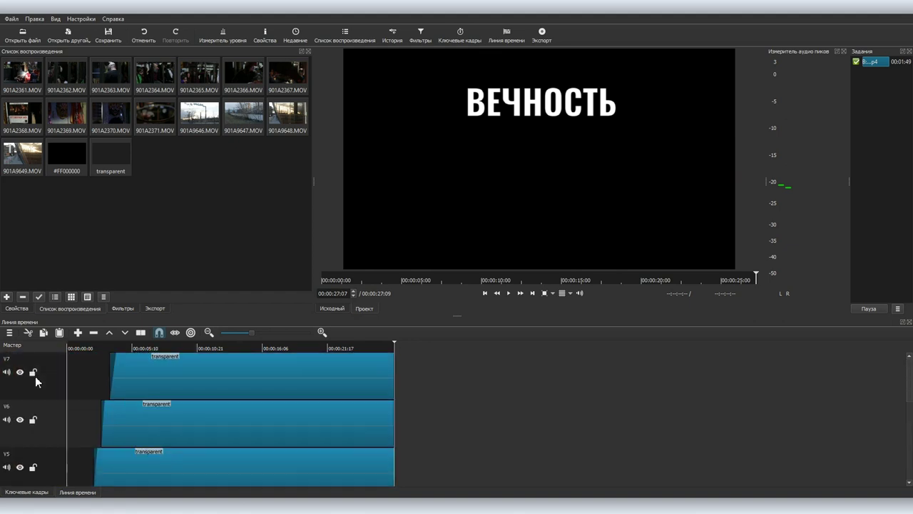
Bring the mp3 music file from the file manager onto audio track A1 and cut off the part beyond the video clips' end
key(alt+Tab)
drag(246, 169, 114, 454)
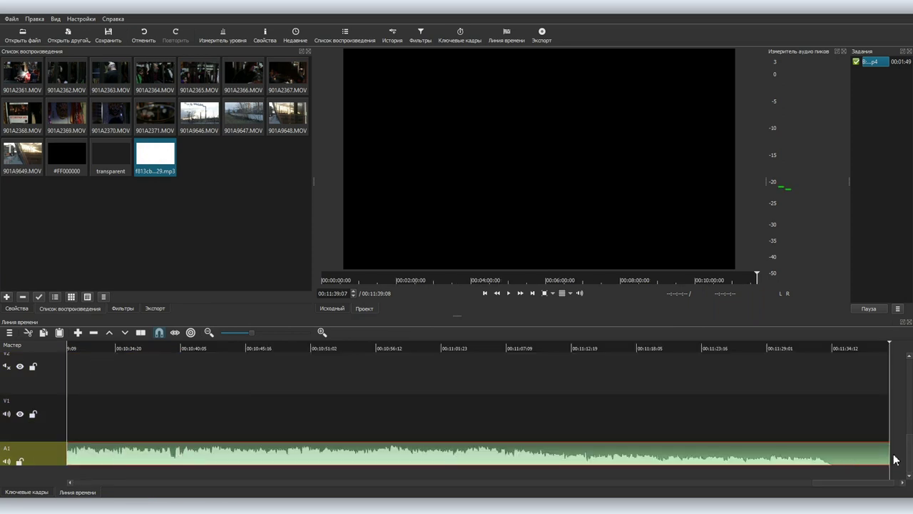
click(147, 483)
click(399, 348)
key(s)
click(481, 455)
key(Delete)
click(73, 348)
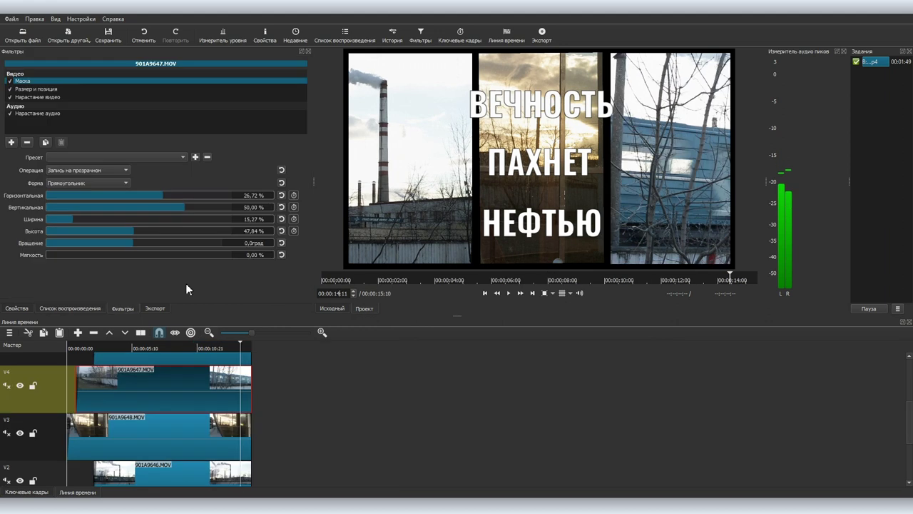
Add the "Старая плёнка: зерно" filter to 901A9647.MOV on V4 with Шум at 27 %
click(11, 142)
scroll(57, 214, down, 10)
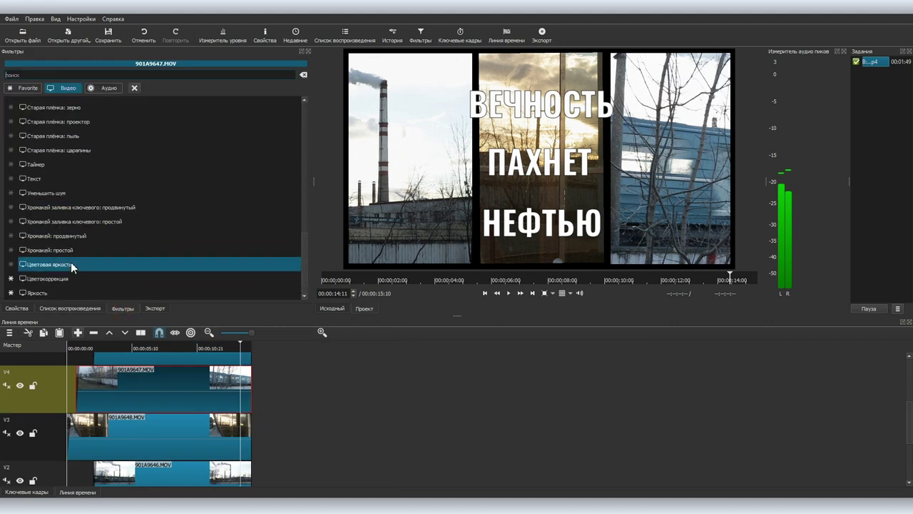
click(62, 108)
click(53, 171)
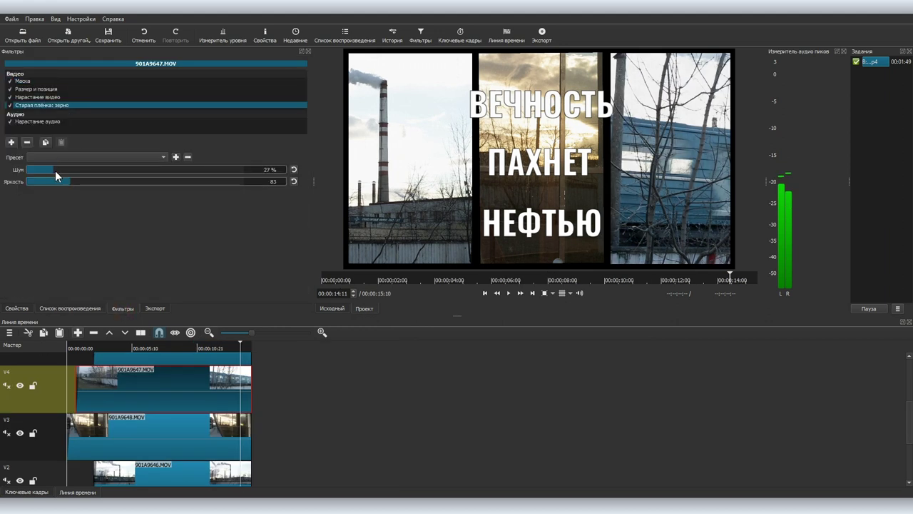
Review the additional encoder options and export the timeline as an mp4 video file
click(143, 430)
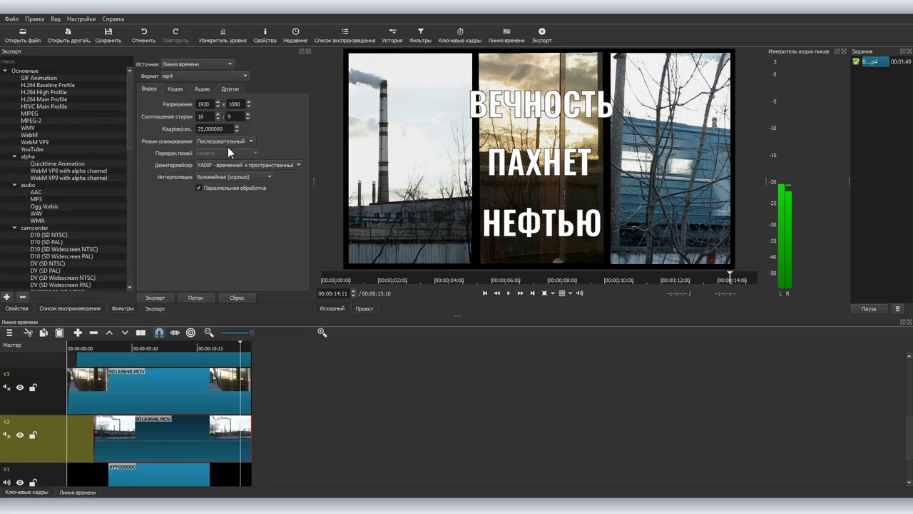
click(229, 88)
click(155, 297)
click(376, 252)
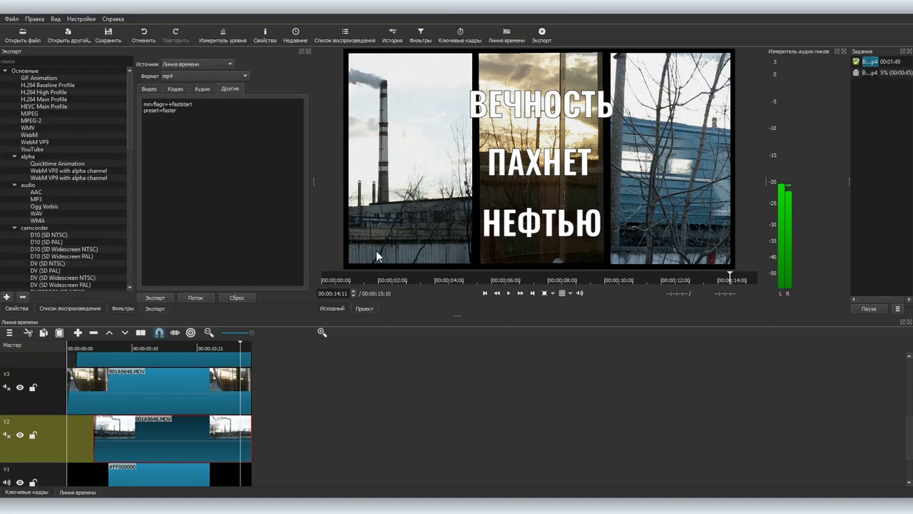